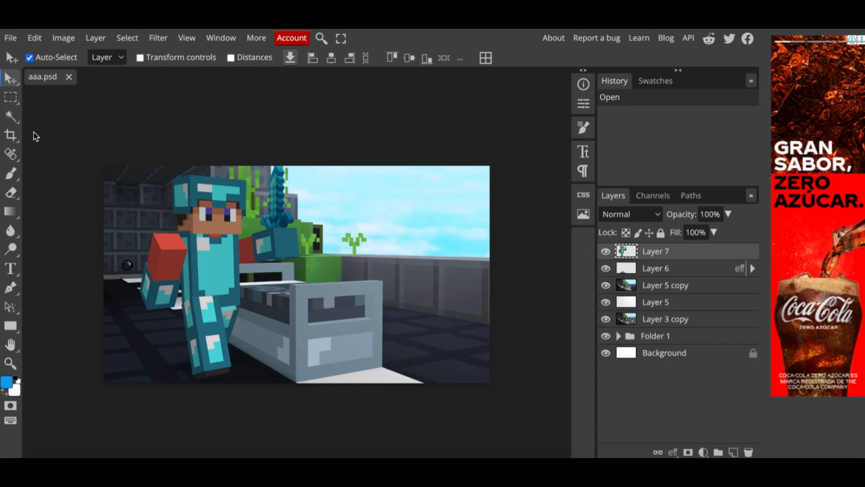
# - Trace a Polygonal Lasso selection around the character's outline, including the helmet, raised sword and arm
pyautogui.click(11, 99)
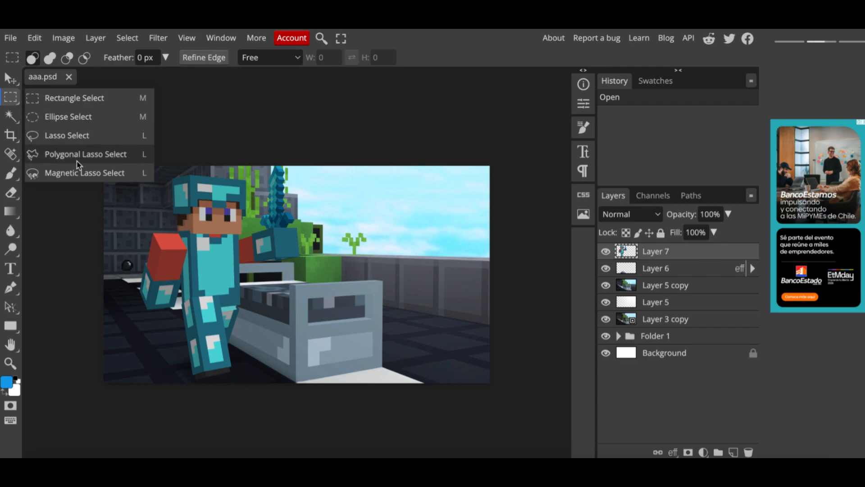
pyautogui.click(116, 161)
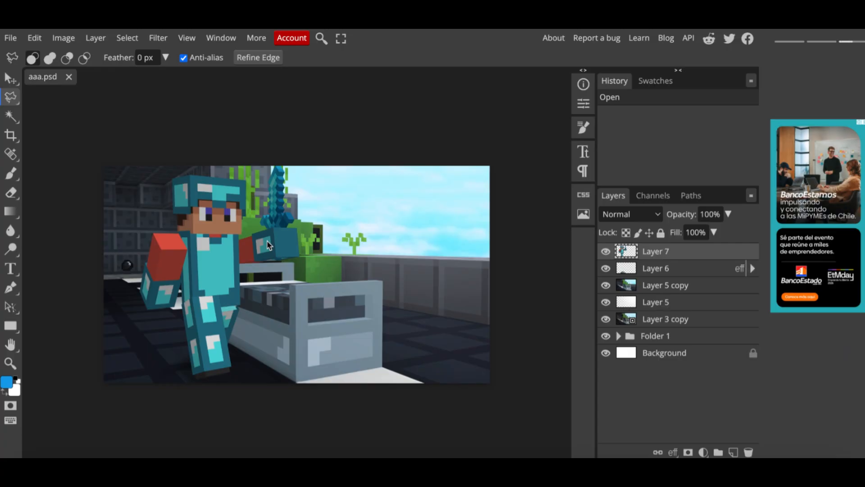
pyautogui.scroll(1, 267, 245)
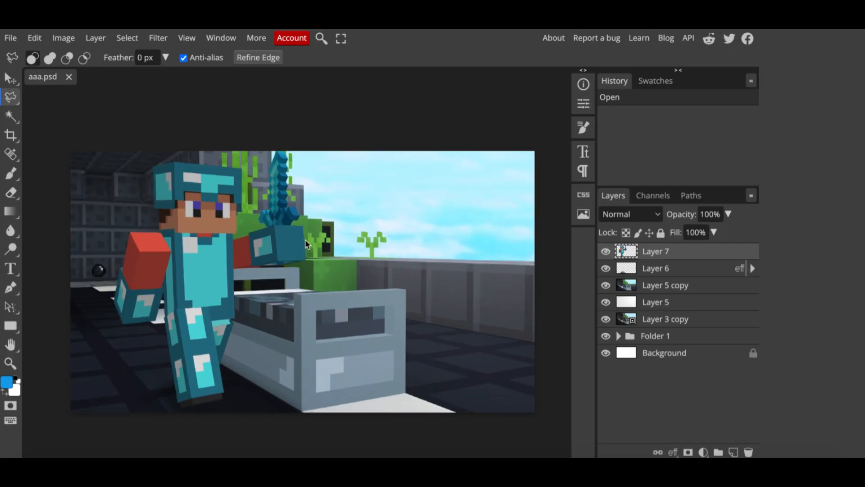
pyautogui.scroll(1, 216, 316)
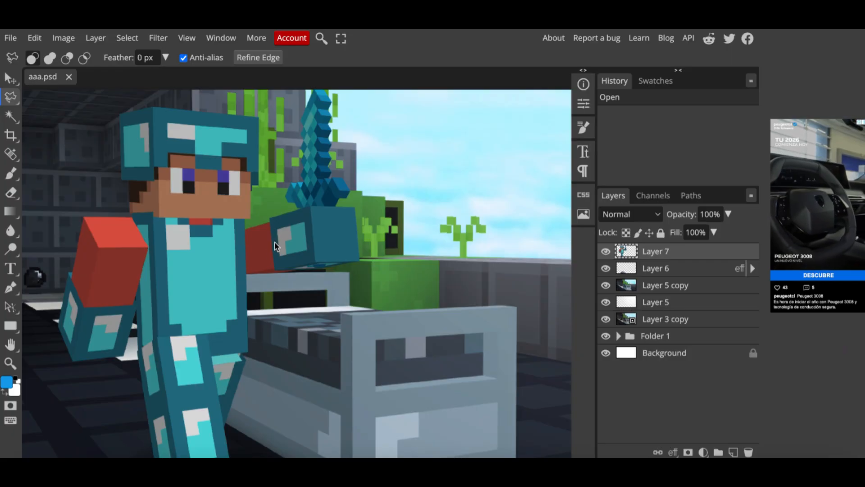
pyautogui.hscroll(-1, 275, 242)
pyautogui.scroll(1, 275, 241)
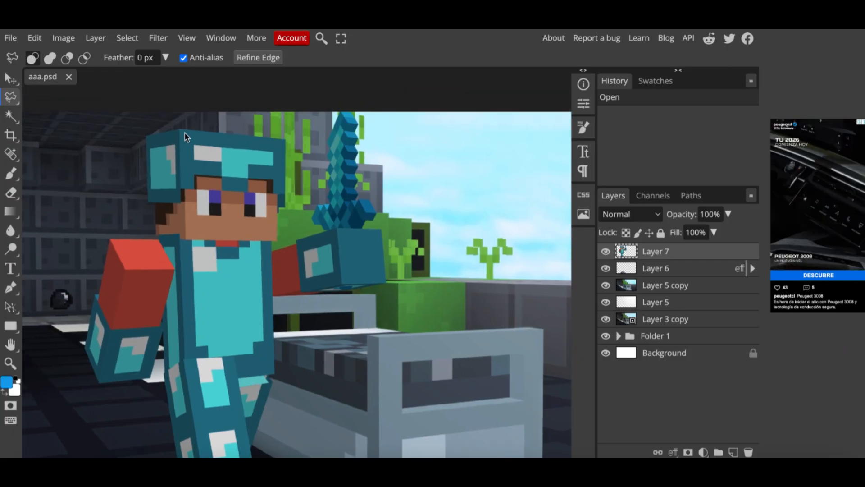
pyautogui.scroll(5, 185, 135)
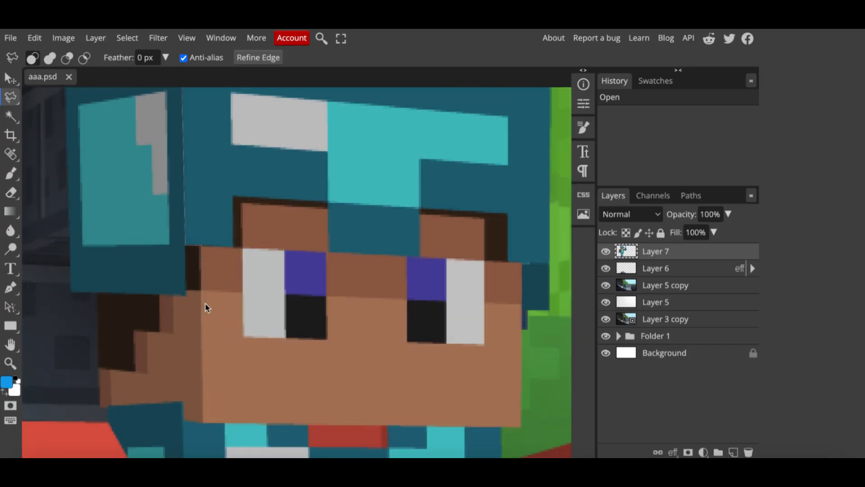
pyautogui.scroll(-5, 204, 303)
pyautogui.click(196, 236)
pyautogui.scroll(-8, 196, 236)
pyautogui.click(212, 311)
pyautogui.scroll(-7, 212, 312)
pyautogui.scroll(-5, 217, 392)
pyautogui.click(291, 354)
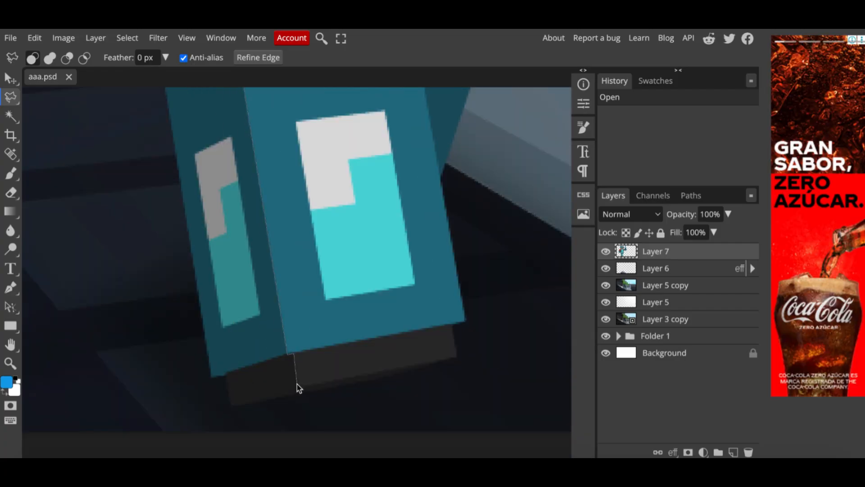
pyautogui.click(296, 386)
pyautogui.click(482, 350)
pyautogui.scroll(10, 473, 325)
pyautogui.click(408, 378)
pyautogui.click(509, 363)
pyautogui.click(527, 336)
pyautogui.scroll(8, 526, 360)
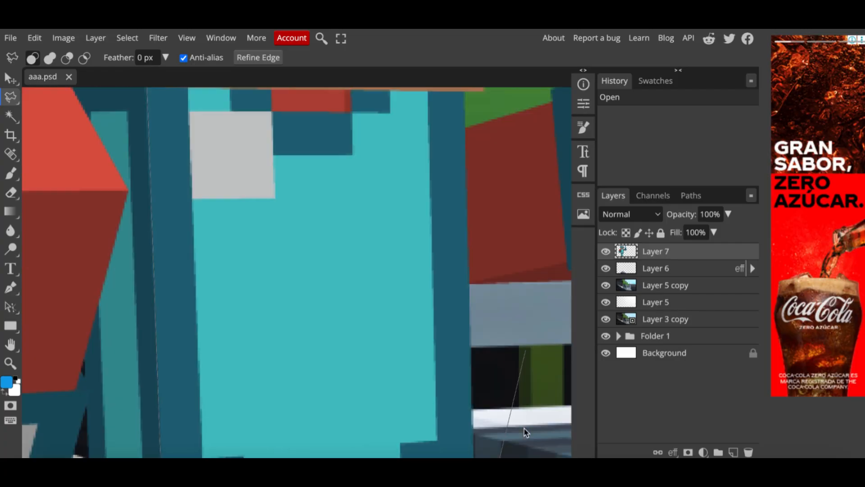
pyautogui.click(493, 383)
pyautogui.scroll(4, 473, 360)
pyautogui.click(435, 329)
pyautogui.hscroll(4, 410, 338)
pyautogui.click(387, 344)
pyautogui.scroll(-4, 179, 281)
pyautogui.hscroll(-3, 179, 282)
pyautogui.click(273, 170)
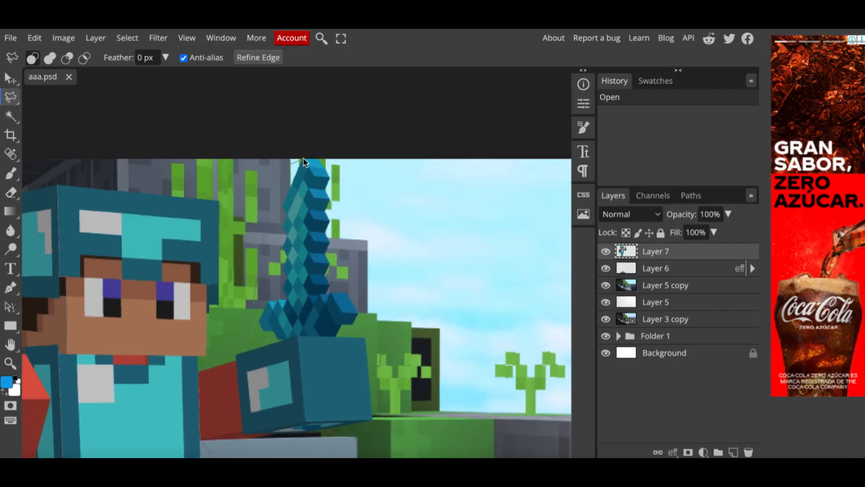
pyautogui.scroll(4, 304, 159)
pyautogui.click(304, 159)
pyautogui.click(326, 191)
pyautogui.click(319, 216)
pyautogui.click(329, 273)
pyautogui.click(319, 299)
pyautogui.click(319, 341)
pyautogui.click(328, 361)
pyautogui.click(319, 383)
pyautogui.click(325, 404)
pyautogui.click(318, 425)
pyautogui.moveTo(320, 429); pyautogui.dragTo(323, 299)
pyautogui.click(386, 332)
pyautogui.click(418, 331)
pyautogui.click(417, 364)
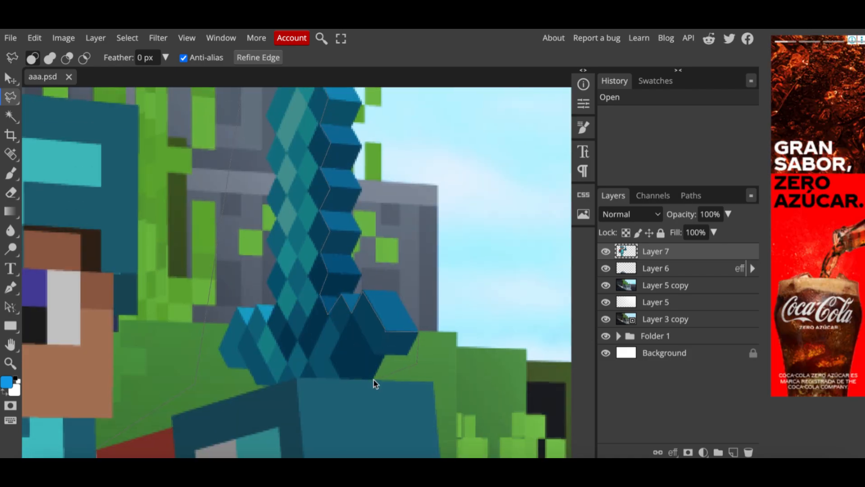
pyautogui.click(297, 378)
pyautogui.scroll(-4, 298, 378)
pyautogui.click(313, 357)
pyautogui.click(475, 352)
pyautogui.scroll(6, 476, 351)
pyautogui.click(479, 231)
pyautogui.scroll(3, 480, 228)
pyautogui.click(351, 100)
pyautogui.hscroll(-8, 343, 113)
pyautogui.click(309, 136)
pyautogui.click(143, 188)
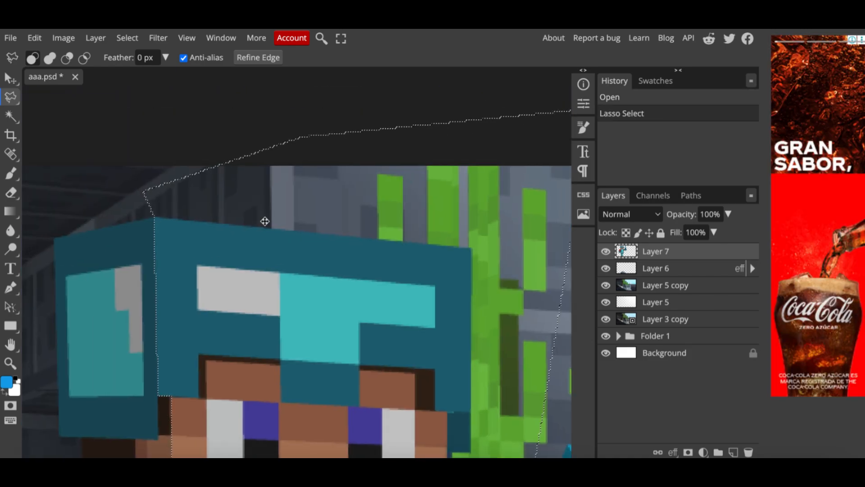
pyautogui.scroll(-5, 265, 221)
pyautogui.scroll(-2, 265, 221)
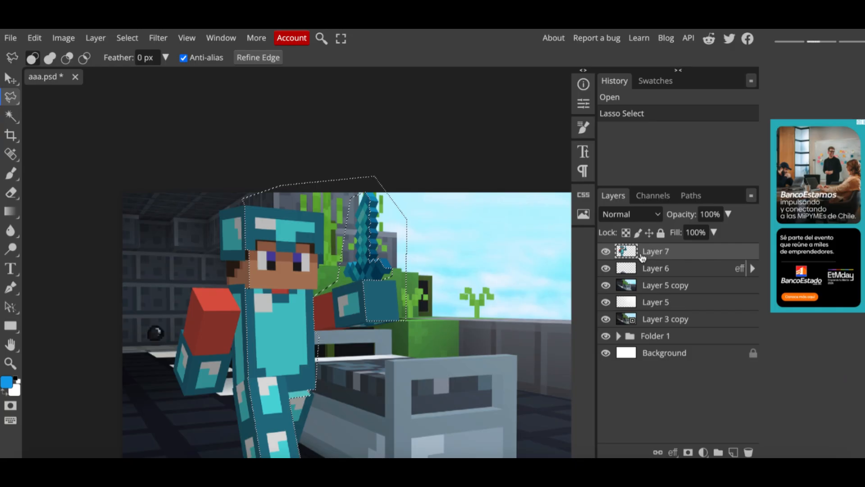
# - Paste the selected character area as a new layer, then nudge Layer 7 up one pixel with the Move tool
pyautogui.hotkey('ctrl', 'v')
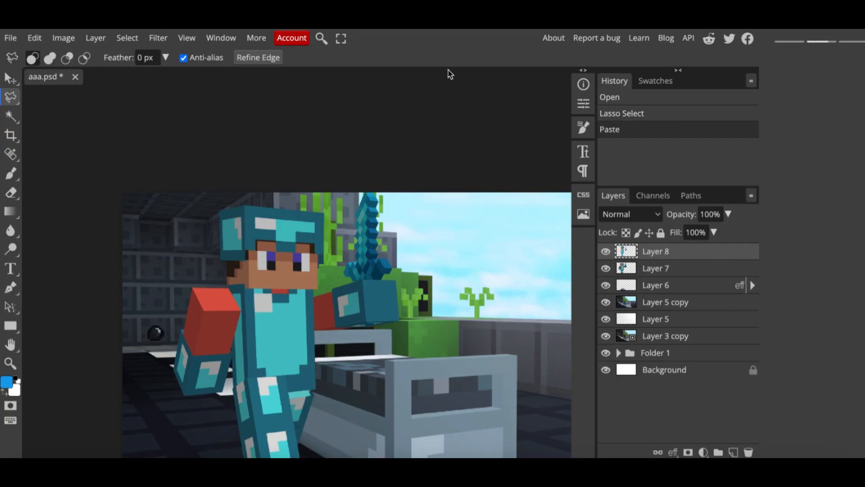
pyautogui.click(11, 81)
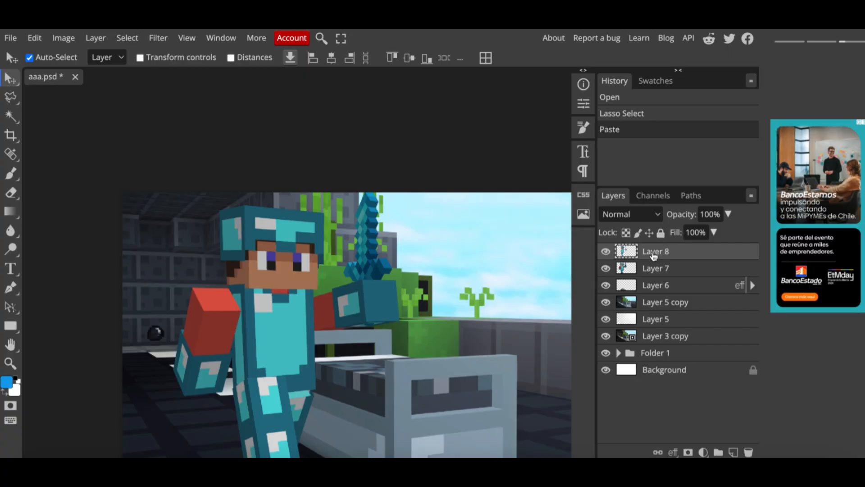
pyautogui.click(651, 269)
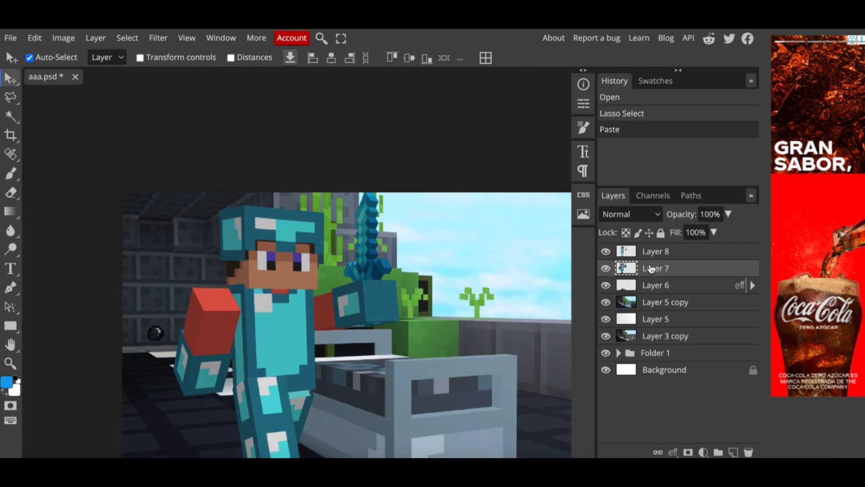
pyautogui.press('Up')
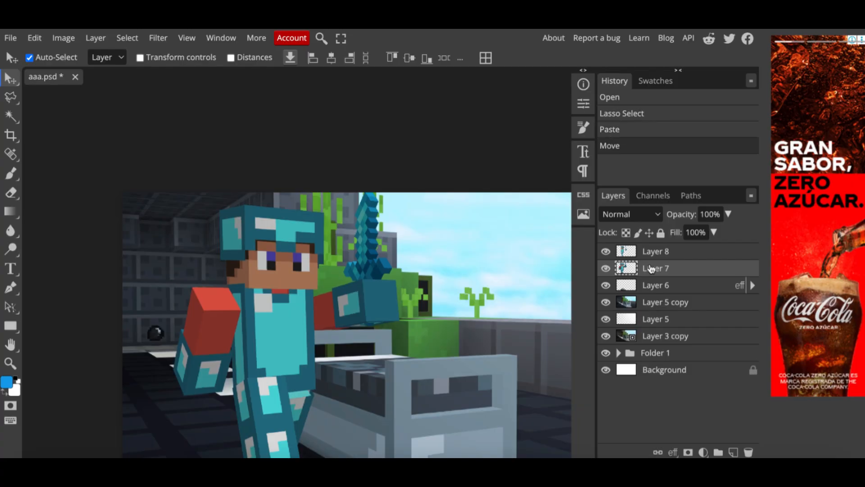
# - Apply Brightness/Contrast to Layer 8 with brightness 20 and contrast -6
pyautogui.click(656, 252)
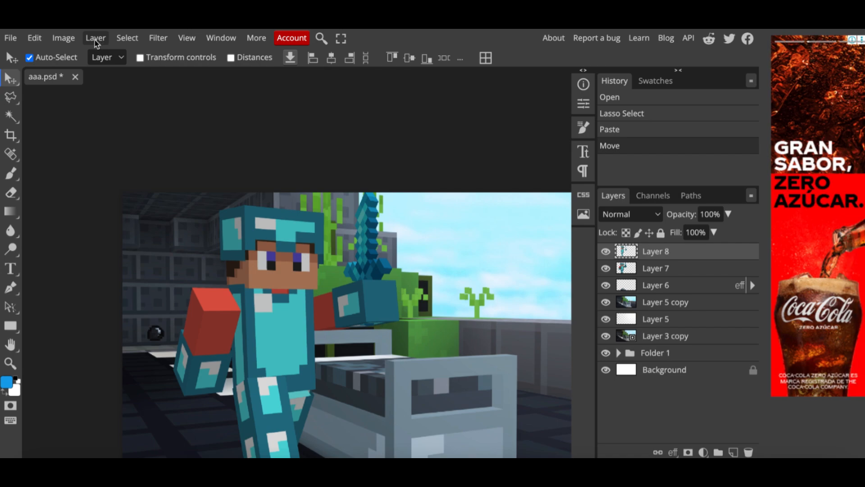
pyautogui.click(64, 37)
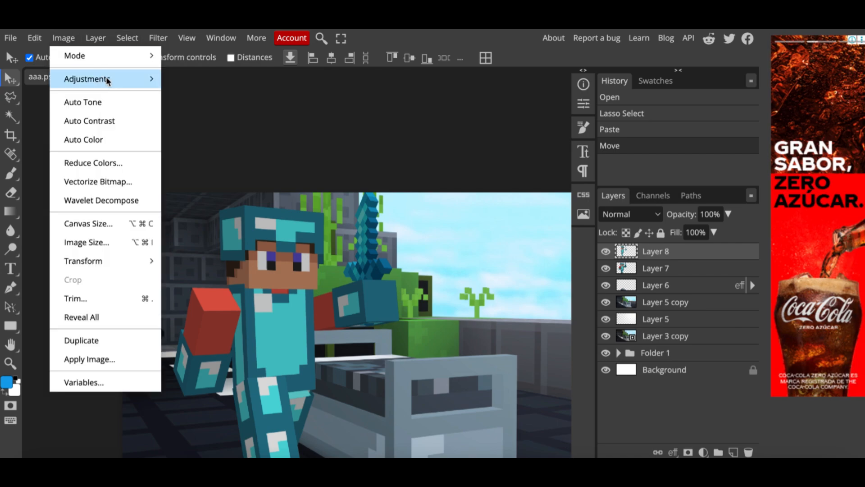
pyautogui.moveTo(109, 81)
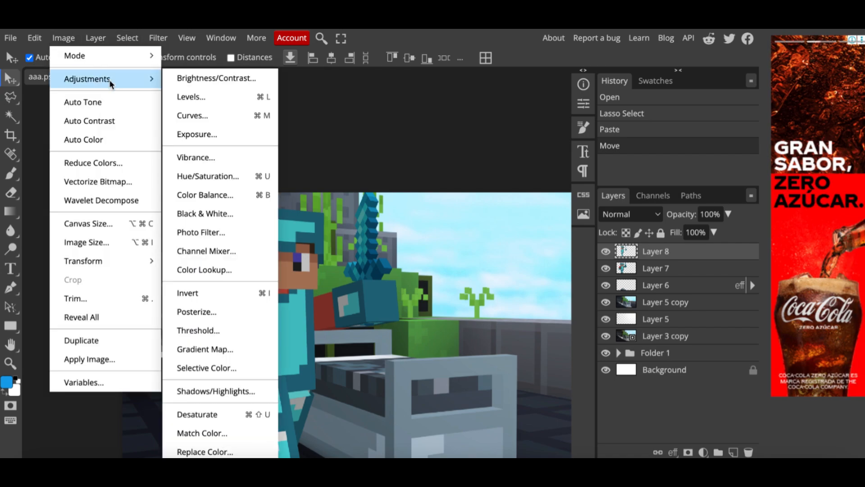
pyautogui.click(227, 80)
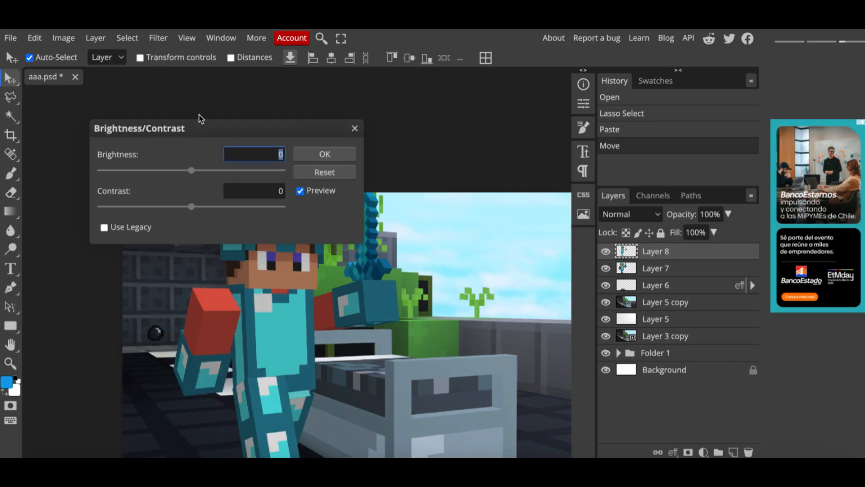
pyautogui.moveTo(185, 129); pyautogui.dragTo(461, 216)
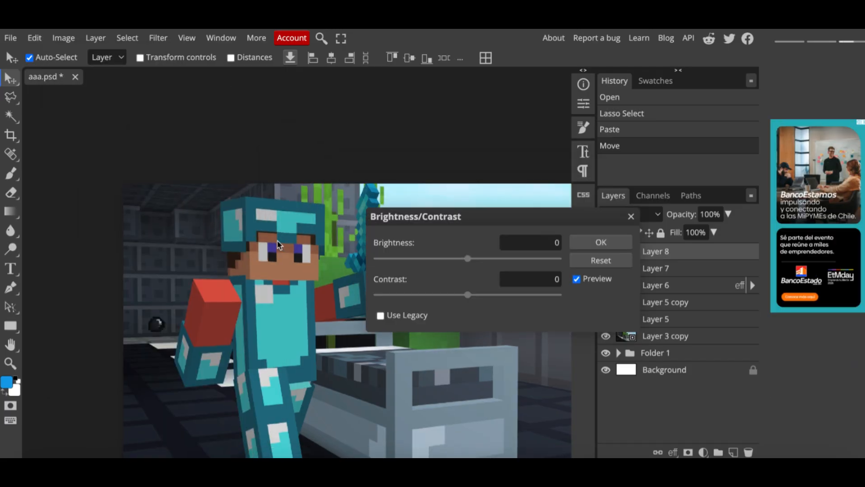
pyautogui.scroll(-1, 278, 241)
pyautogui.hscroll(1, 277, 241)
pyautogui.click(467, 258)
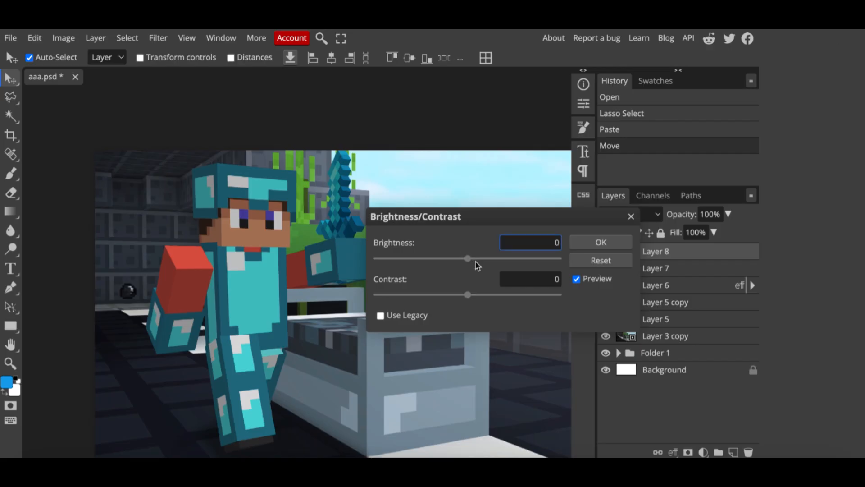
pyautogui.click(472, 260)
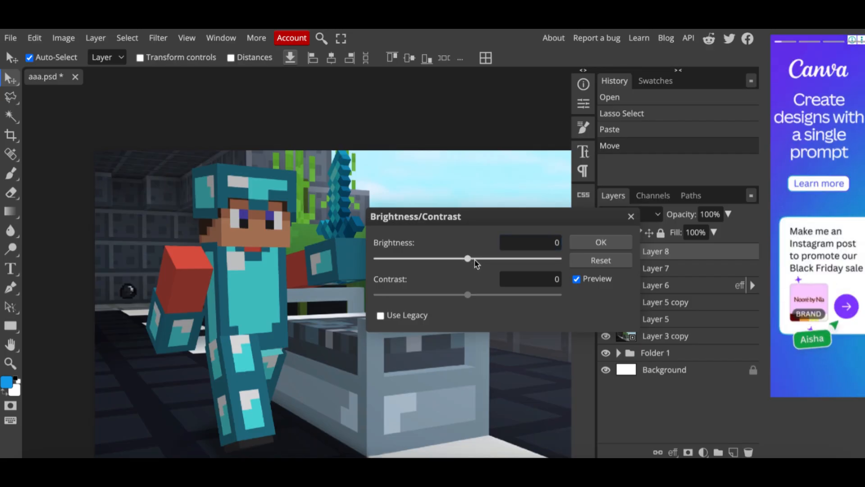
pyautogui.moveTo(474, 261); pyautogui.dragTo(486, 262)
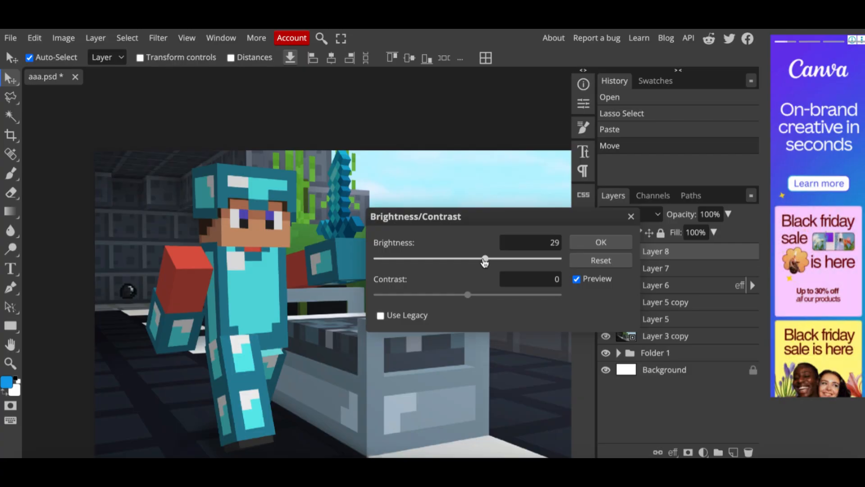
pyautogui.moveTo(467, 295); pyautogui.dragTo(463, 296)
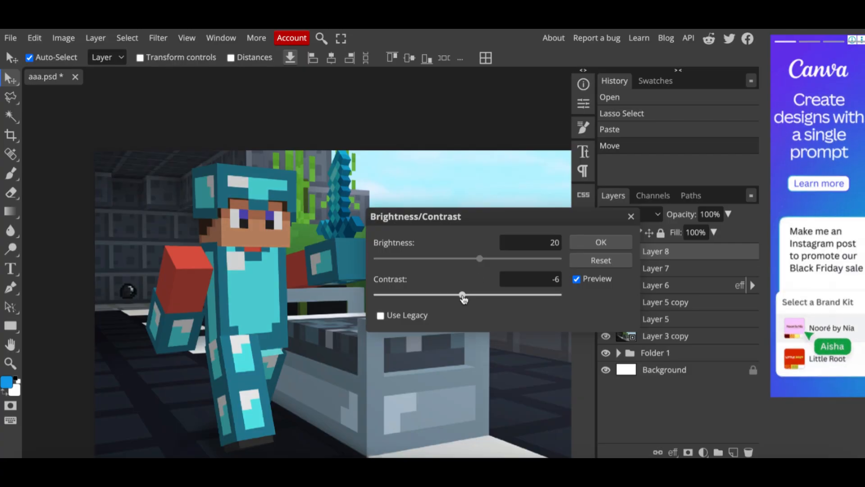
pyautogui.click(595, 240)
# - Apply Brightness/Contrast to Layer 7 with brightness -14 and contrast 11
pyautogui.click(641, 269)
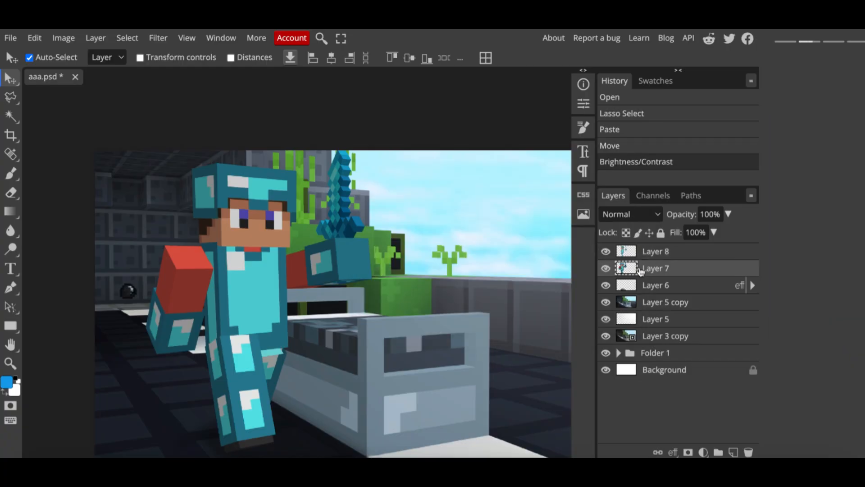
pyautogui.click(158, 38)
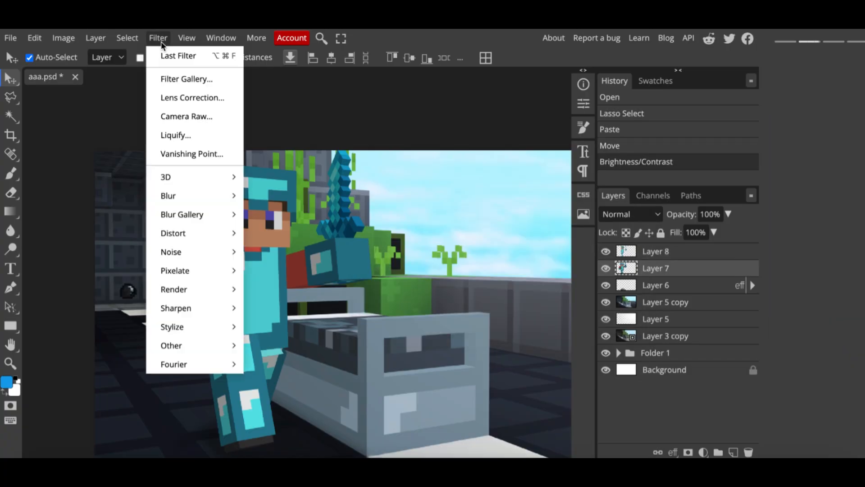
pyautogui.moveTo(65, 41)
pyautogui.moveTo(100, 79)
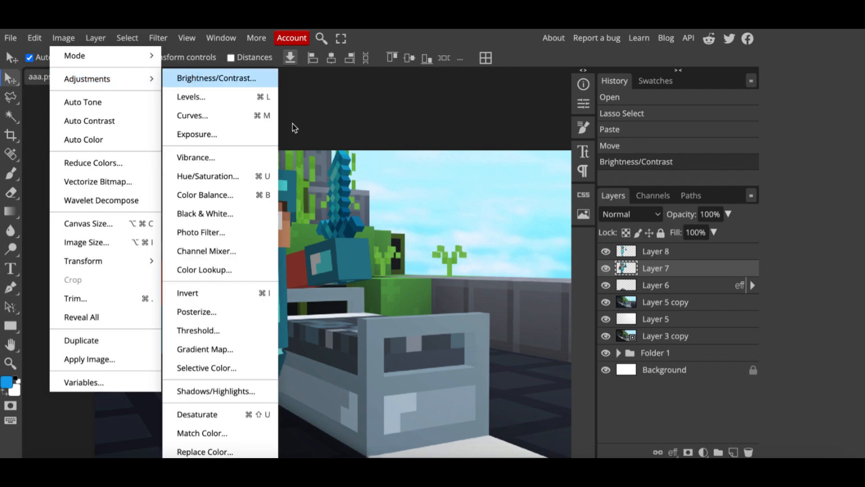
pyautogui.click(216, 78)
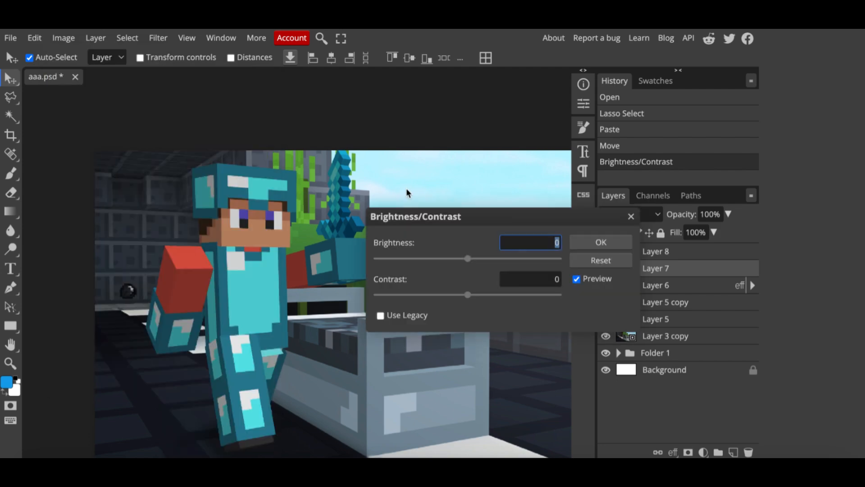
pyautogui.click(456, 259)
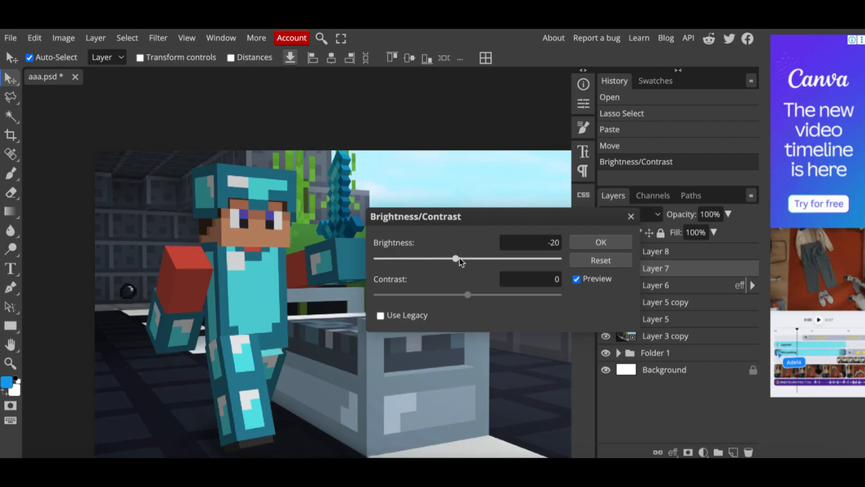
pyautogui.click(460, 259)
pyautogui.moveTo(467, 294); pyautogui.dragTo(477, 296)
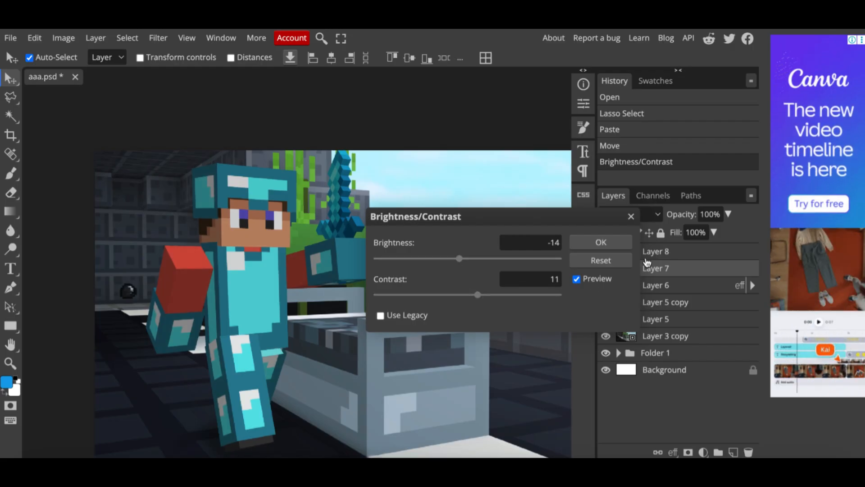
pyautogui.click(601, 242)
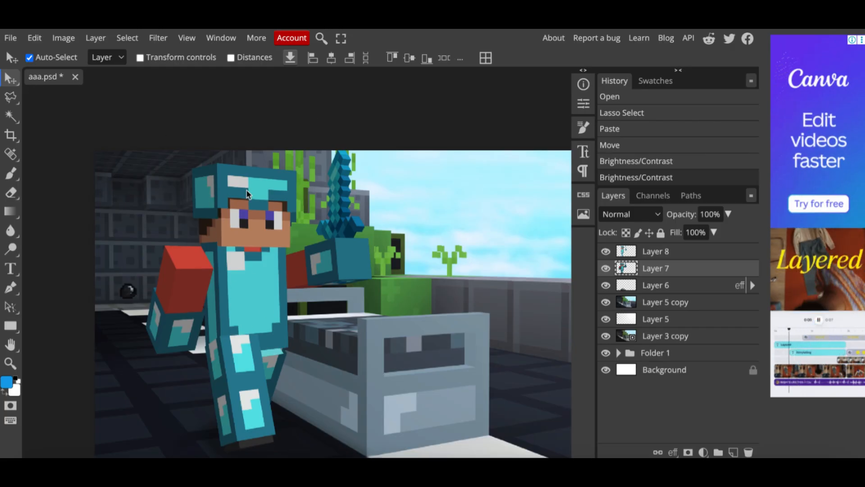
# - Select Layer 8 and look over the adjusted composition
pyautogui.click(658, 256)
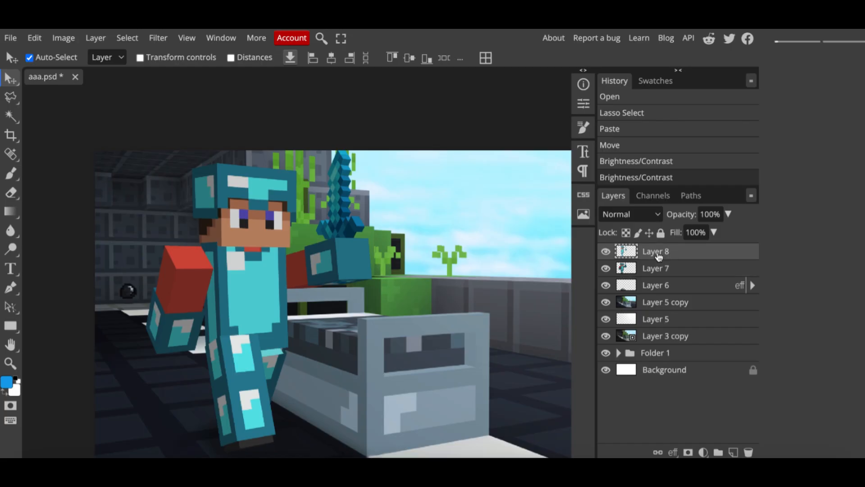
pyautogui.hscroll(1, 94, 206)
pyautogui.scroll(1, 94, 206)
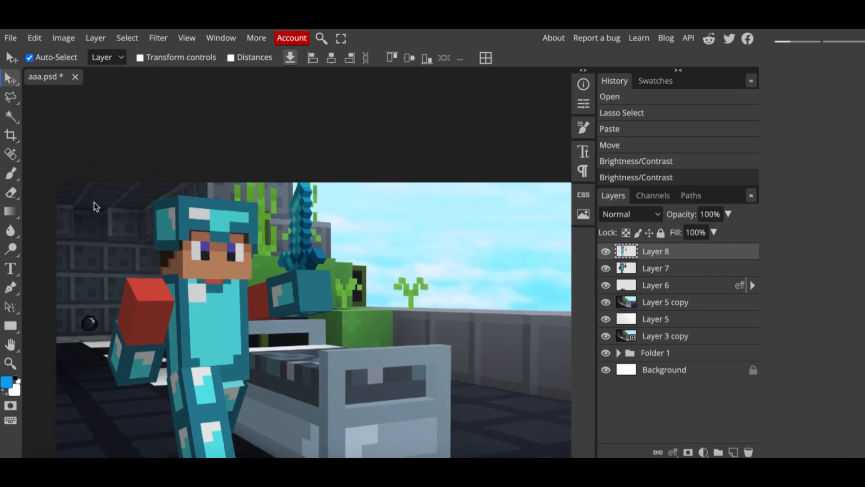
pyautogui.scroll(-1, 94, 206)
pyautogui.hscroll(-1, 93, 206)
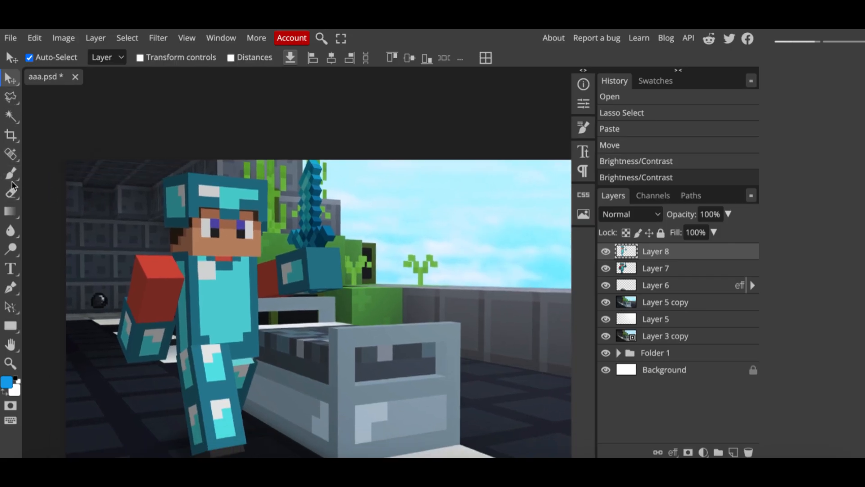
# - Switch to the Brush tool and set a soft brush of 1041 px size with 0% hardness
pyautogui.click(11, 178)
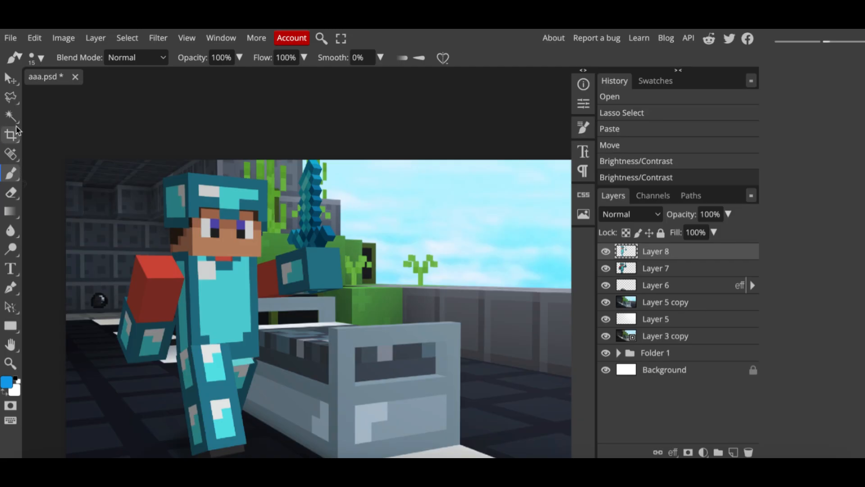
pyautogui.click(41, 58)
pyautogui.moveTo(130, 92); pyautogui.dragTo(152, 92)
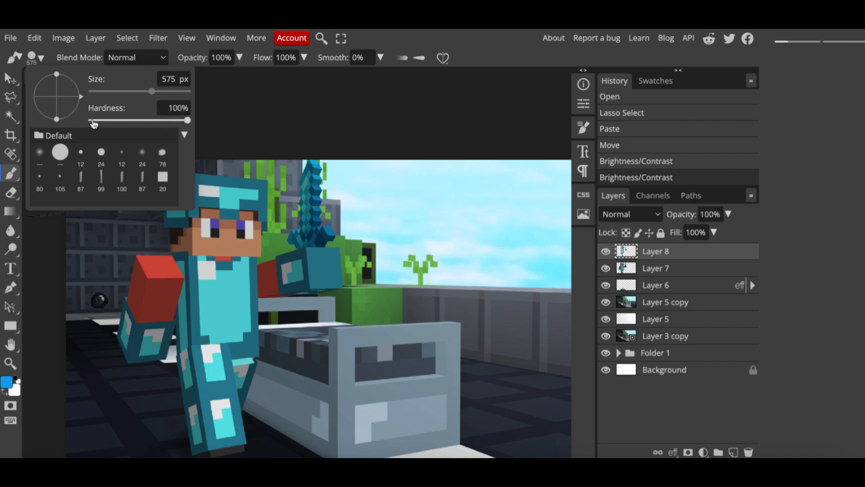
pyautogui.moveTo(88, 122); pyautogui.dragTo(91, 121)
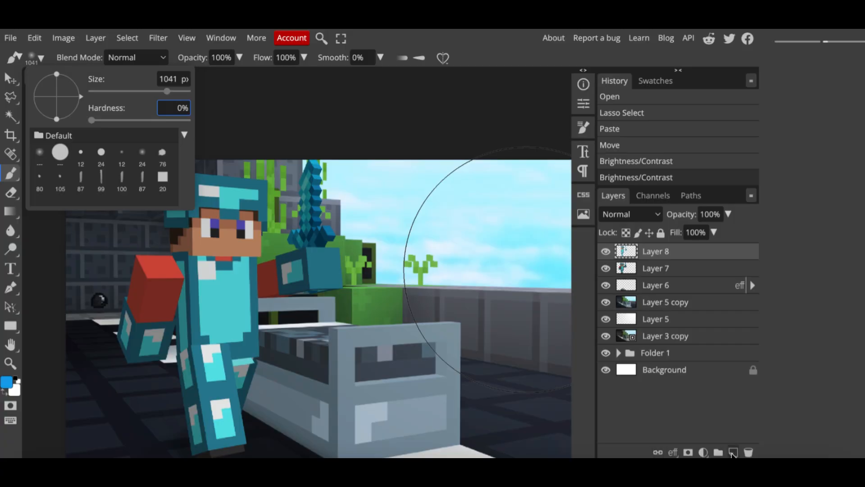
# - Add a new layer, set the foreground colour to white, and paint a soft white glow over the upper-right sky
pyautogui.click(733, 452)
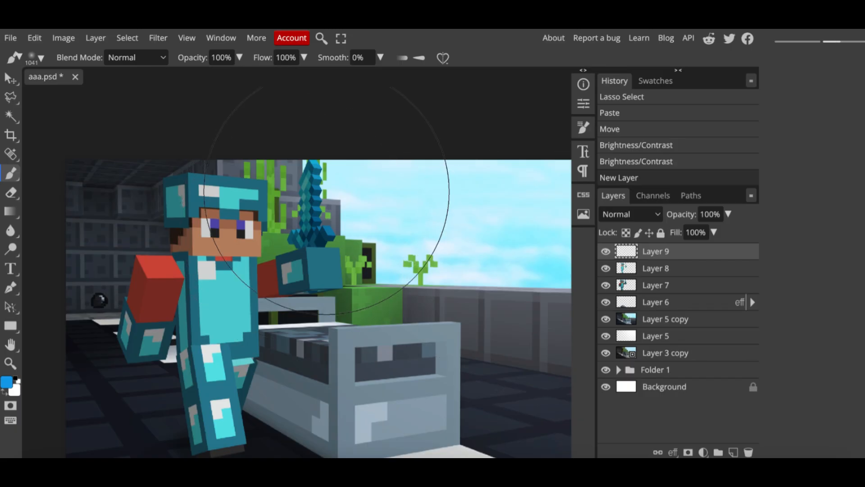
pyautogui.scroll(-3, 337, 198)
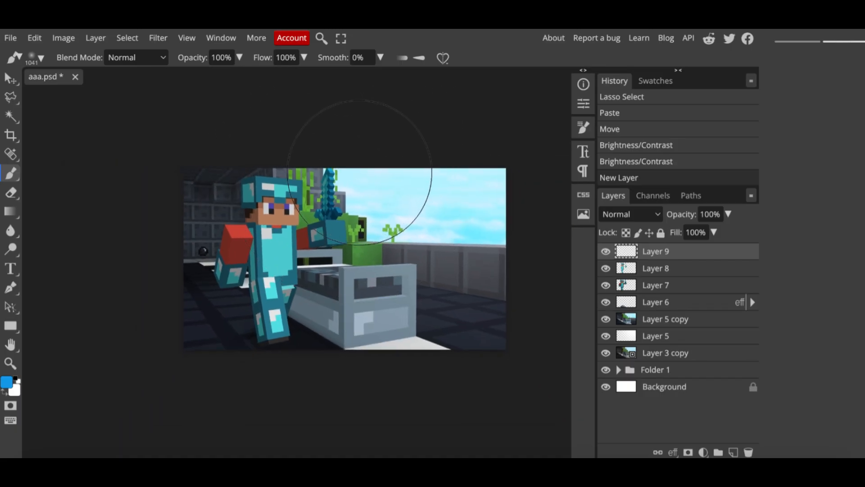
pyautogui.click(6, 385)
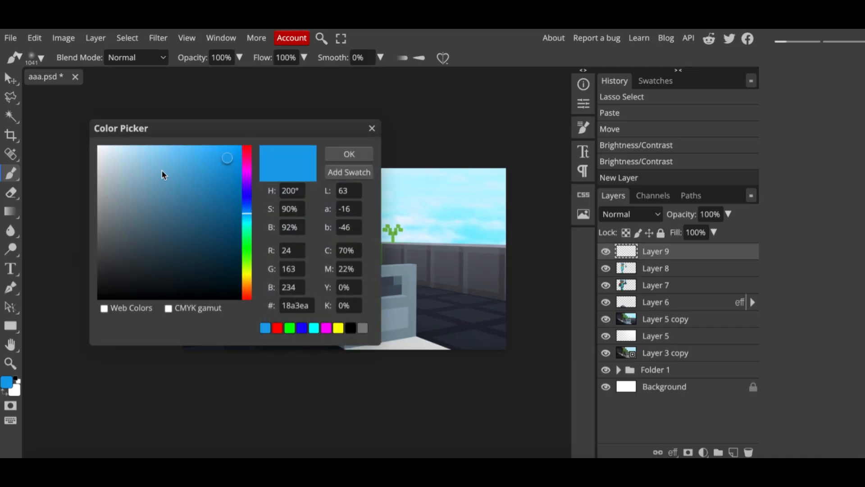
pyautogui.moveTo(163, 174); pyautogui.dragTo(62, 137)
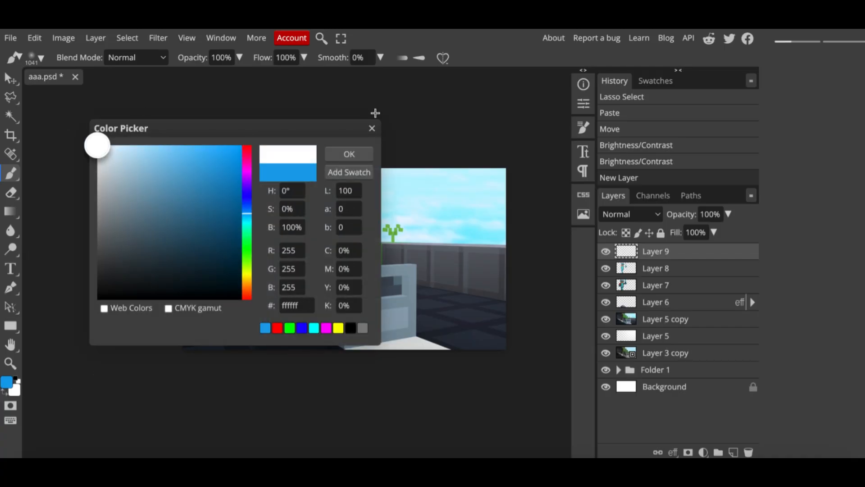
pyautogui.click(347, 155)
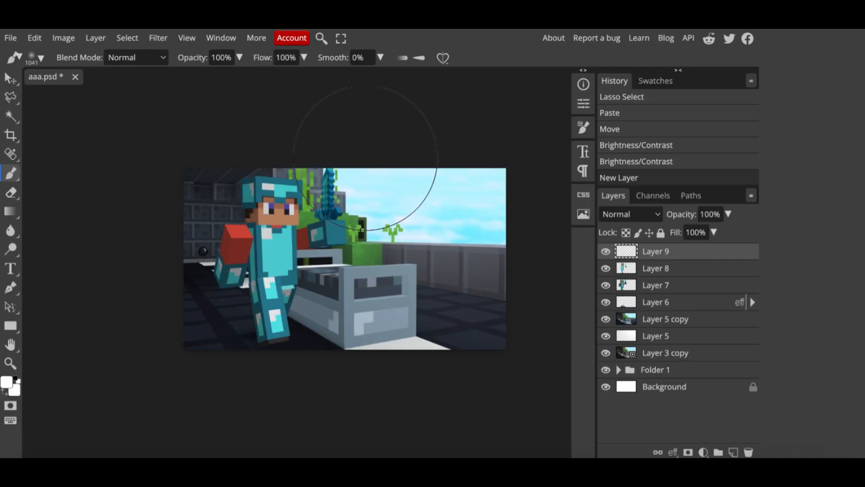
pyautogui.moveTo(373, 159); pyautogui.dragTo(397, 135)
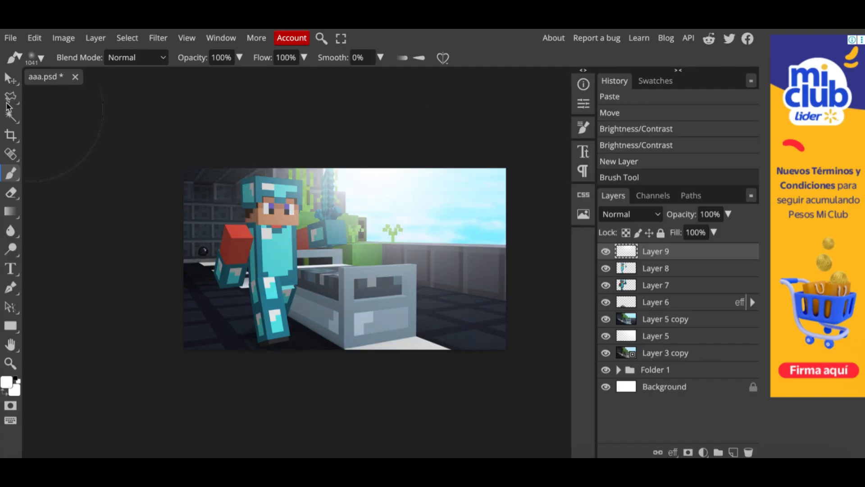
# - Magic Wand select the empty area of Layer 7, clear that area from Layer 9's glow, then deselect
pyautogui.click(9, 80)
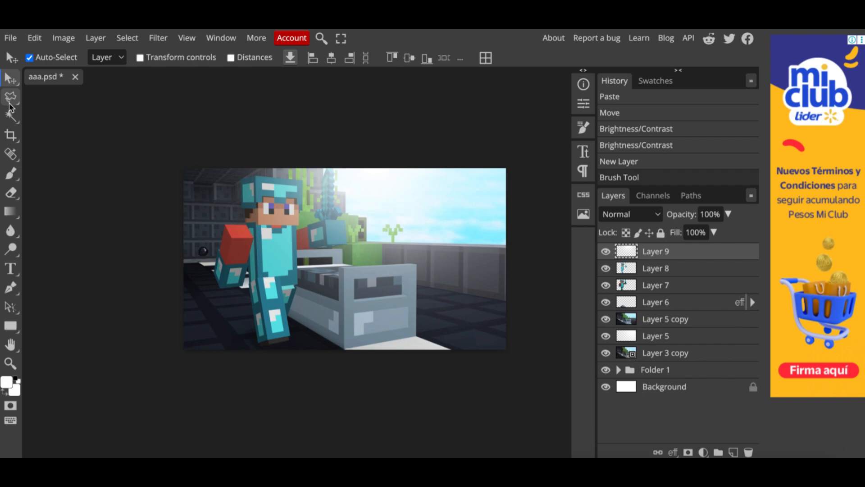
pyautogui.scroll(5, 342, 250)
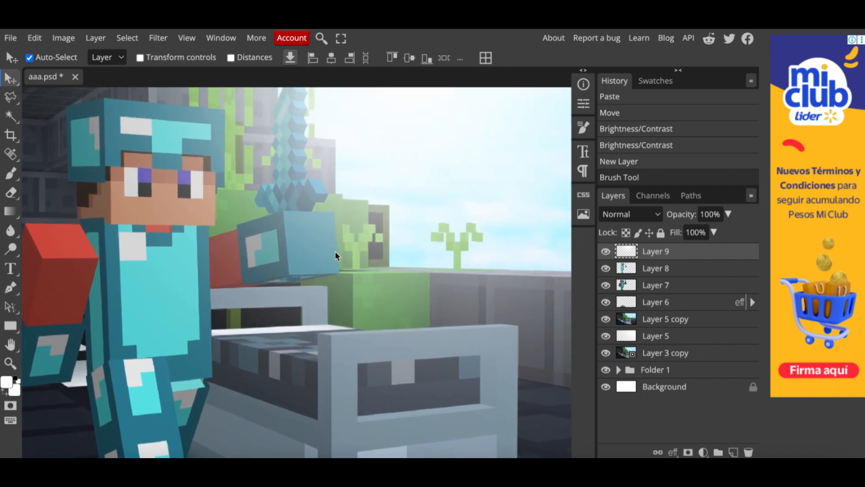
pyautogui.scroll(-5, 336, 256)
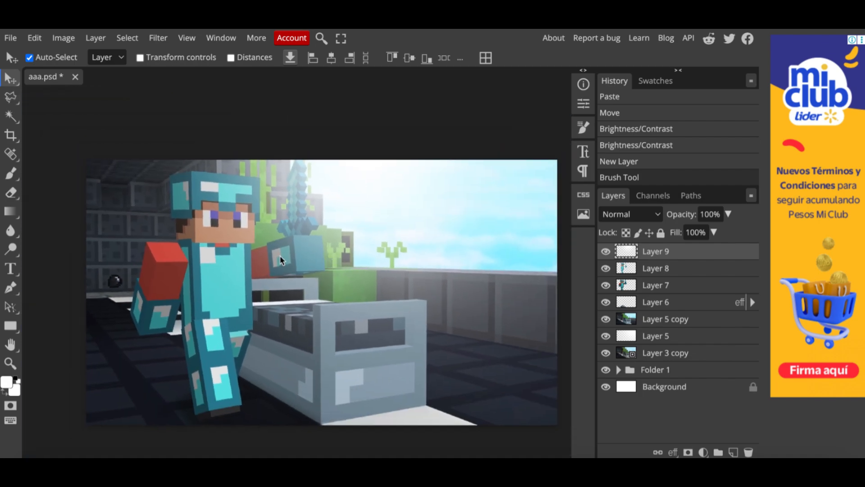
pyautogui.click(9, 118)
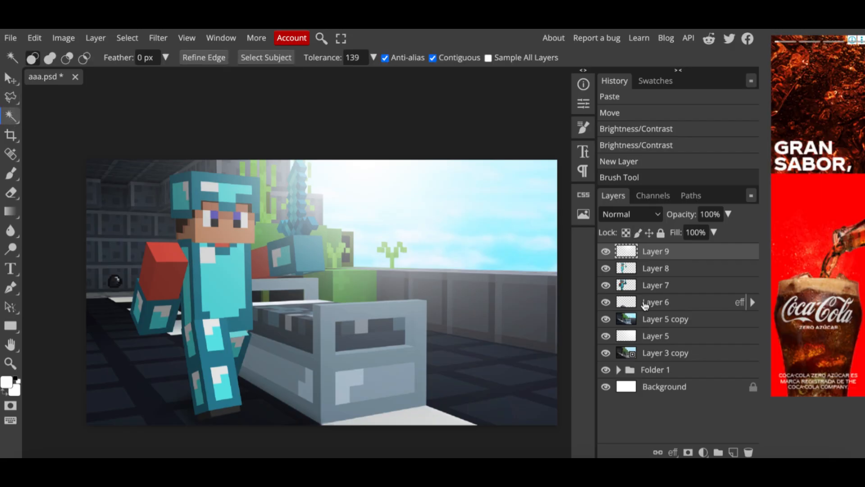
pyautogui.click(661, 290)
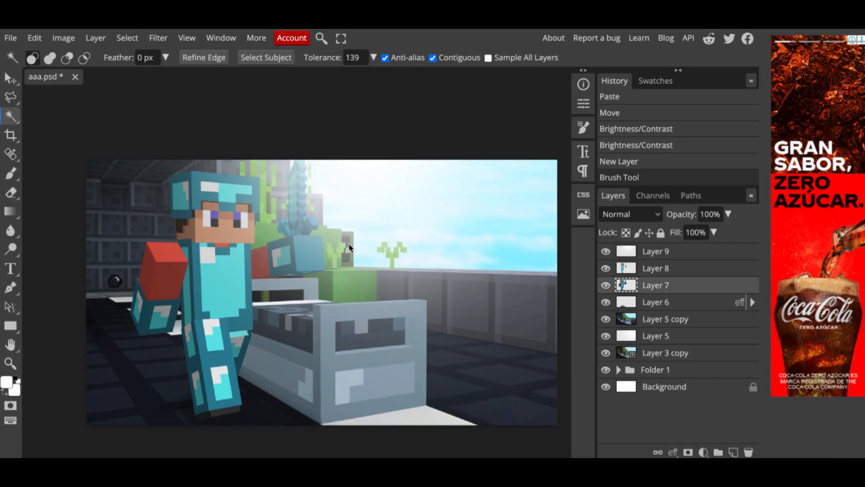
pyautogui.click(449, 235)
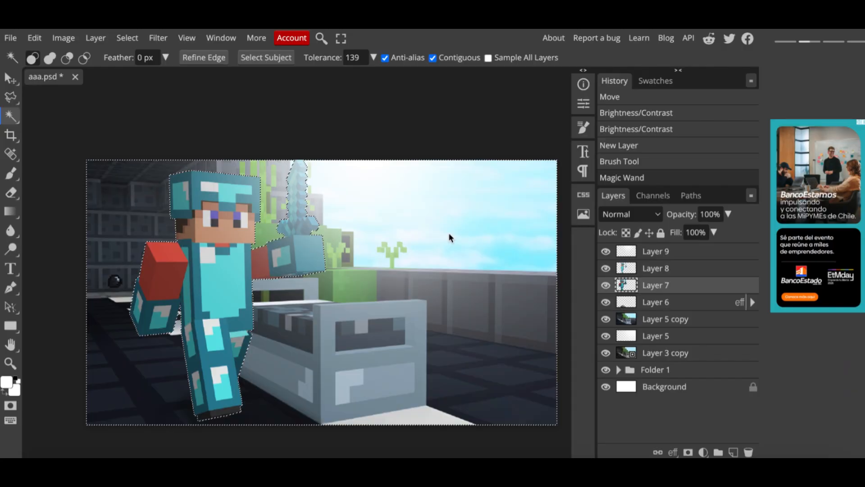
pyautogui.click(664, 255)
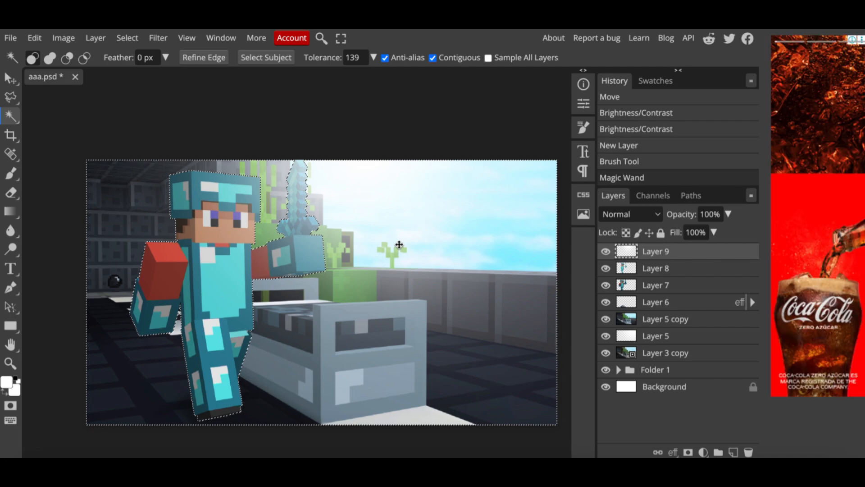
pyautogui.press('Delete')
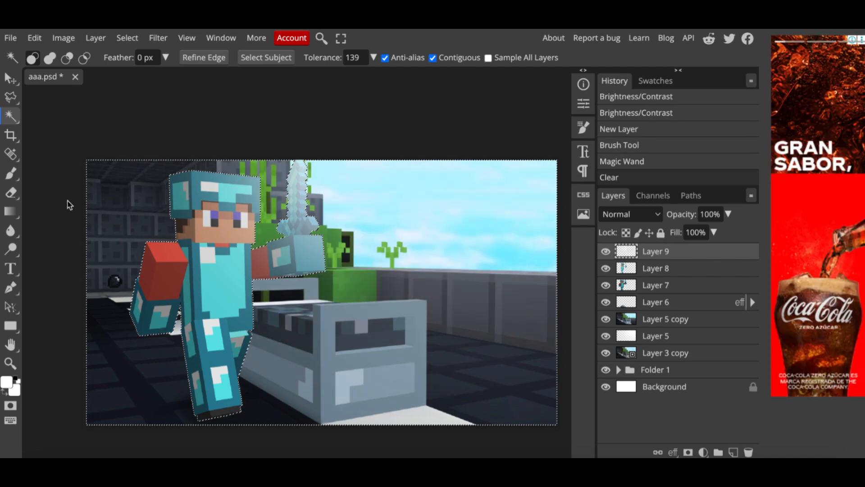
pyautogui.moveTo(305, 278); pyautogui.dragTo(306, 283)
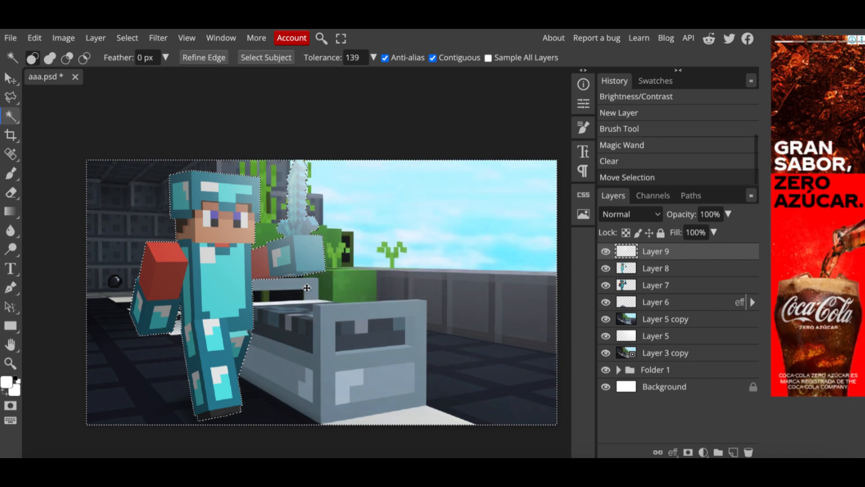
pyautogui.hotkey('ctrl', 'd')
pyautogui.click(6, 85)
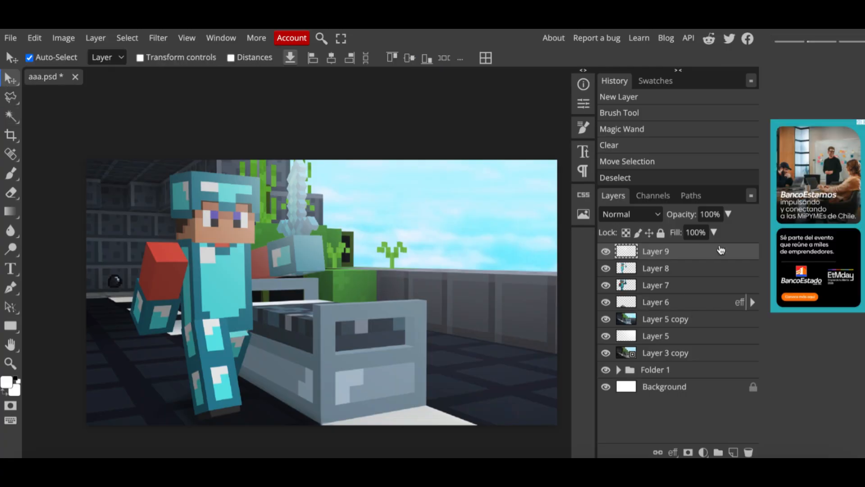
# - Adjust the fill opacity of Layer 9
pyautogui.click(714, 232)
pyautogui.moveTo(681, 251)
pyautogui.mouseDown()
pyautogui.moveTo(707, 253)
pyautogui.moveTo(669, 252)
pyautogui.moveTo(686, 251)
pyautogui.mouseUp()
# - Open the blending options of Layer 8 and enable the Bevel and Emboss effect
pyautogui.click(671, 269)
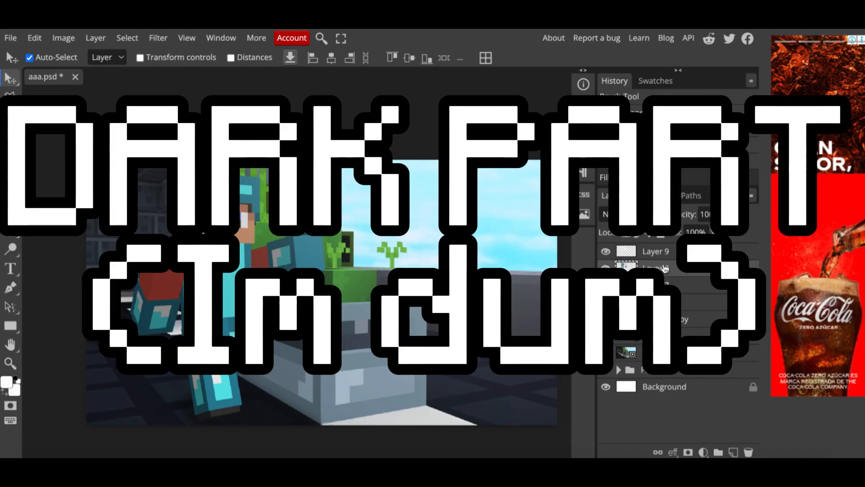
pyautogui.rightClick(665, 269)
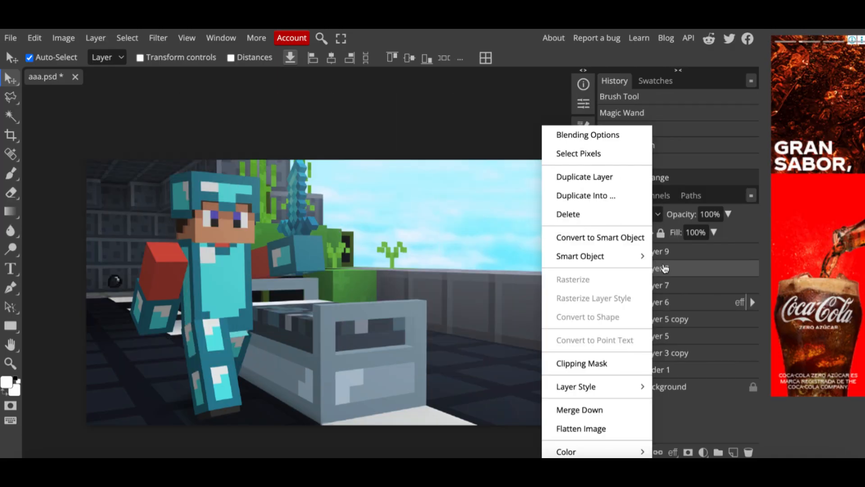
pyautogui.click(618, 134)
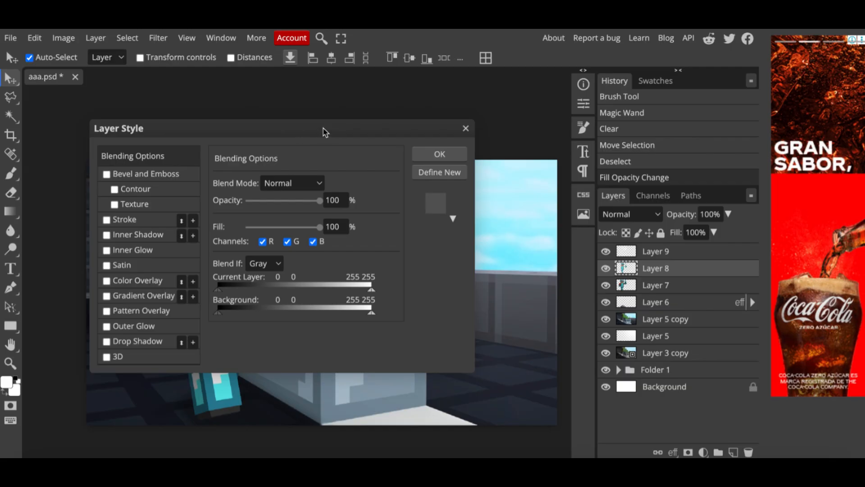
pyautogui.moveTo(323, 130); pyautogui.dragTo(679, 120)
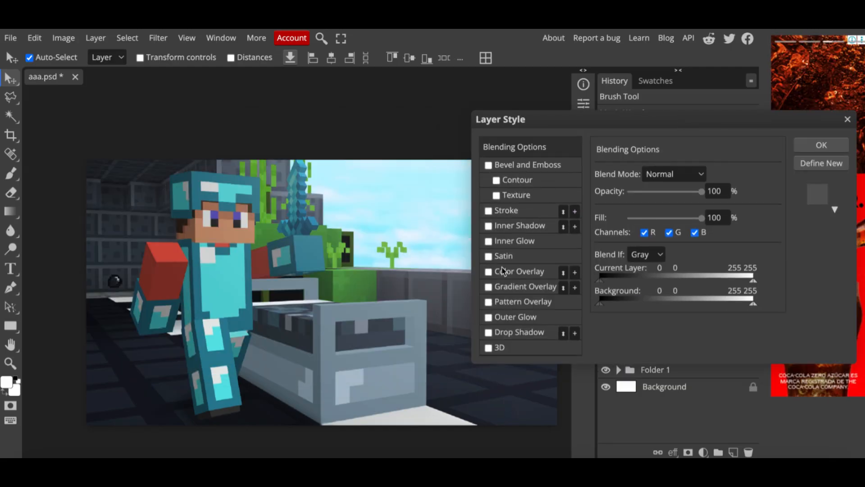
pyautogui.click(489, 167)
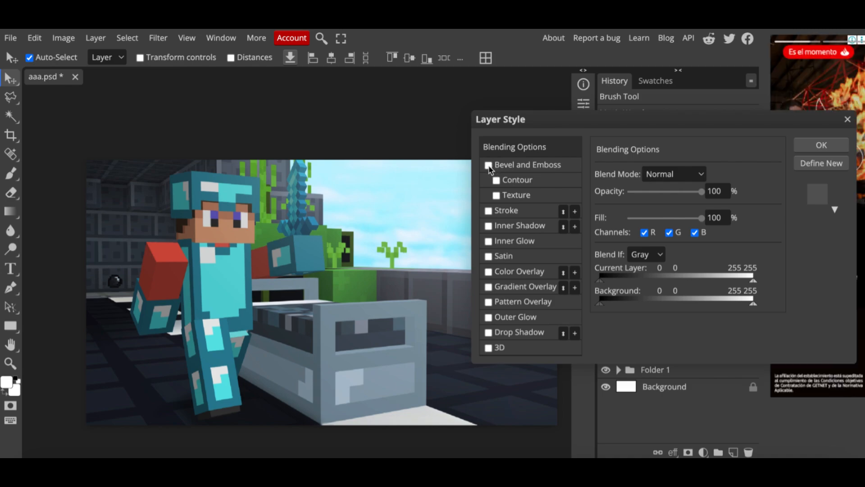
pyautogui.click(517, 167)
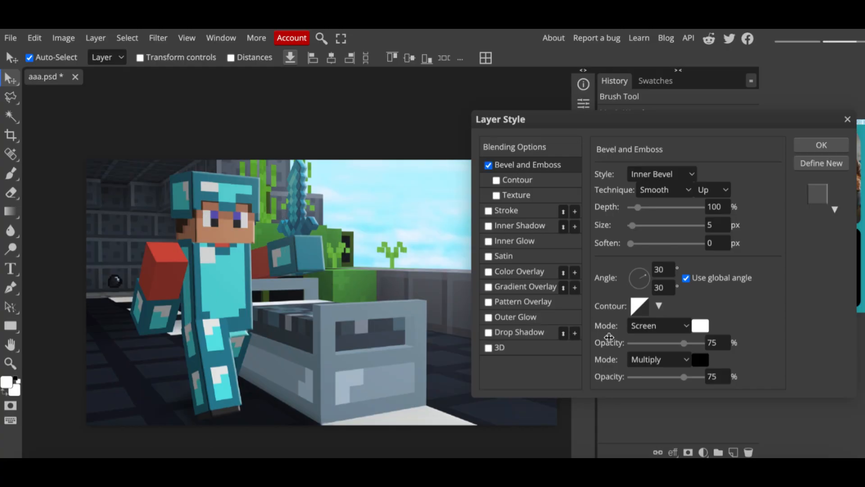
# - Set the bevel's Multiply shadow opacity to 0%, its size to 45 px and its soften to 20 px
pyautogui.click(635, 379)
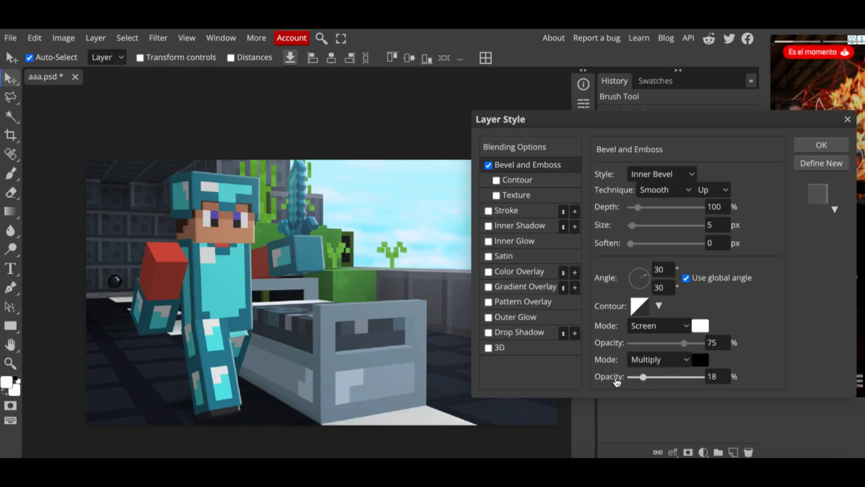
pyautogui.moveTo(618, 382); pyautogui.dragTo(613, 377)
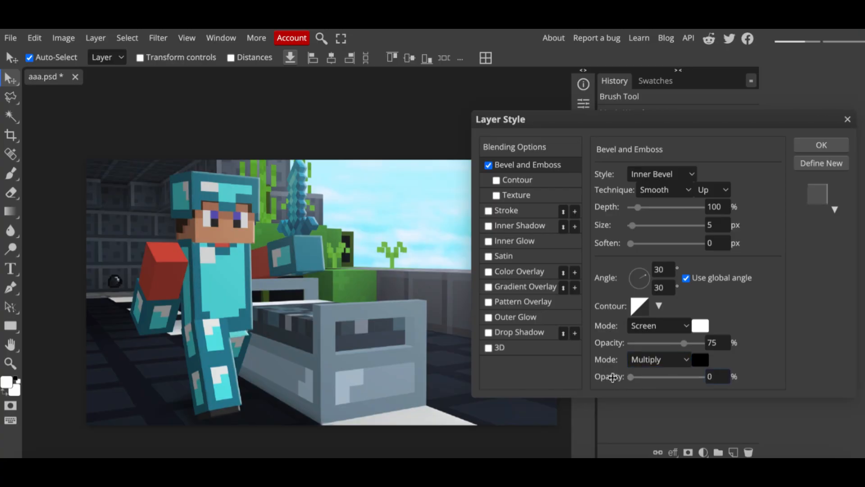
pyautogui.click(642, 225)
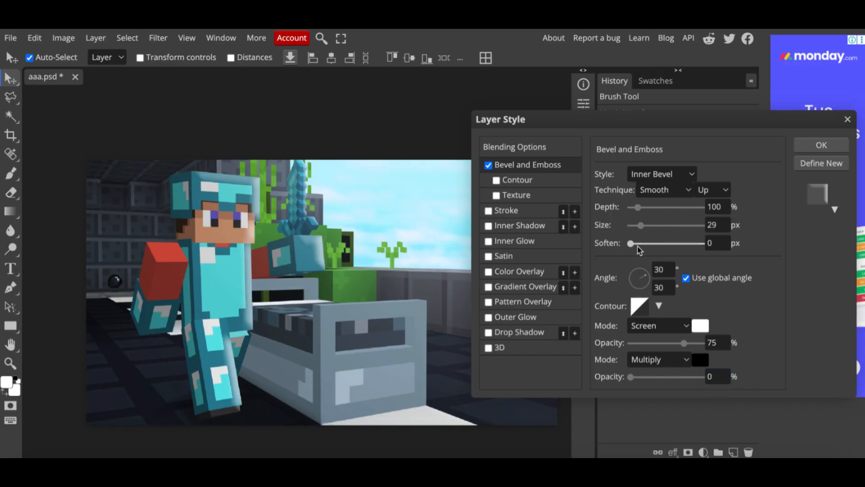
pyautogui.moveTo(630, 244); pyautogui.dragTo(680, 244)
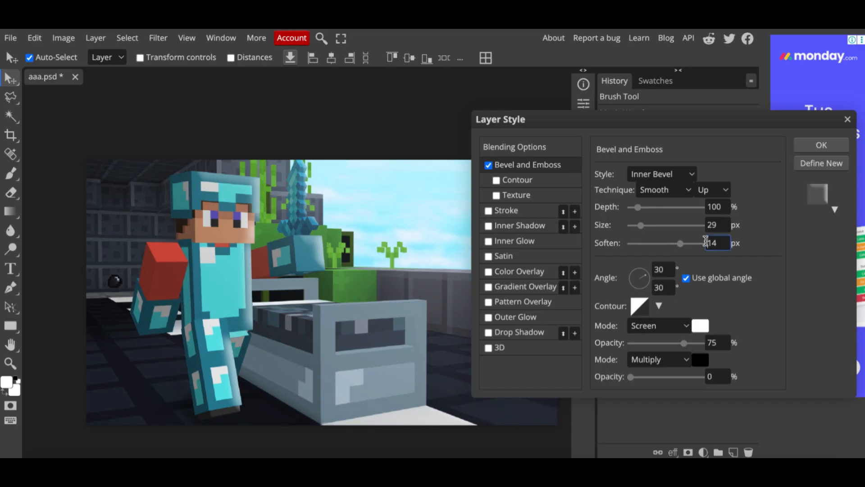
pyautogui.click(698, 243)
pyautogui.click(633, 225)
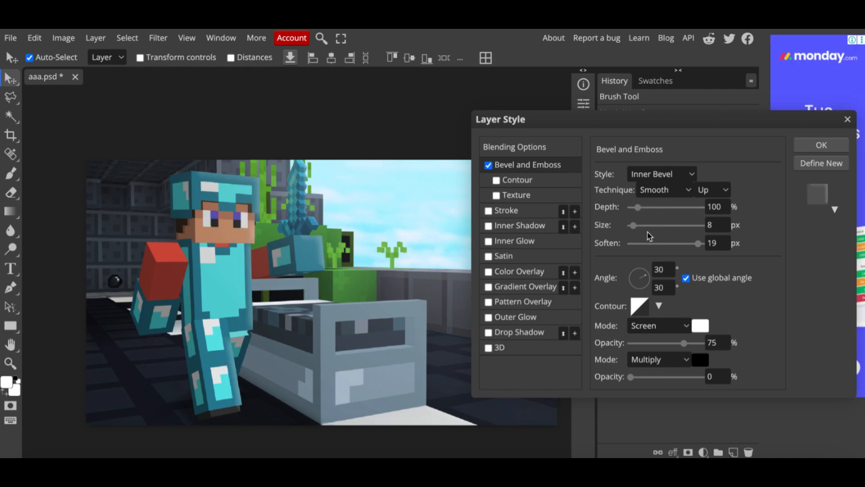
pyautogui.click(647, 226)
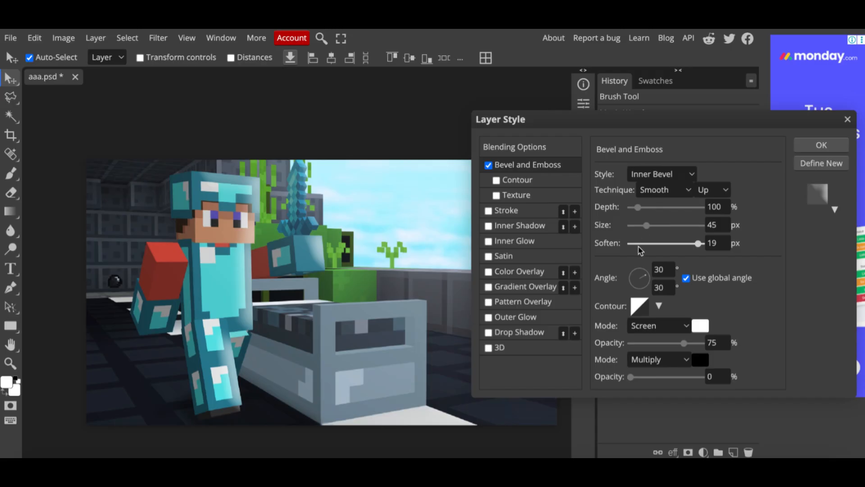
pyautogui.click(637, 244)
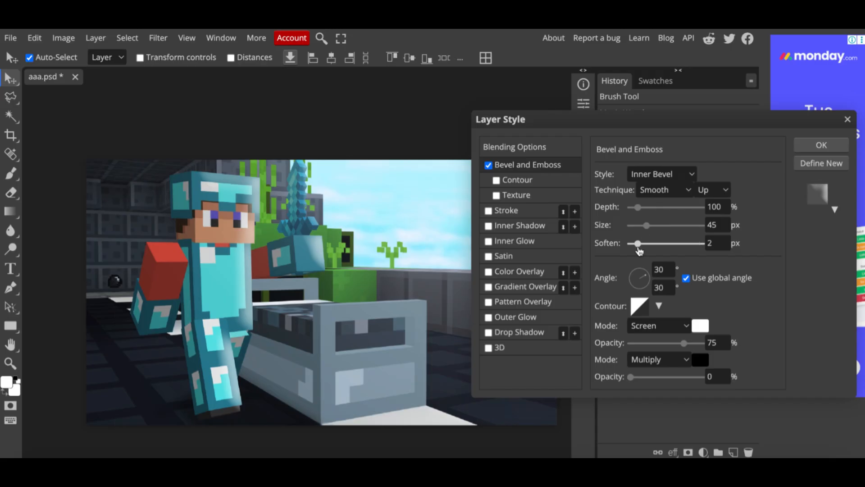
pyautogui.click(702, 243)
# - Set the Layer 8 bevel's depth to 107%, its size to 73 px and its soften to 20 px
pyautogui.click(639, 207)
pyautogui.click(652, 225)
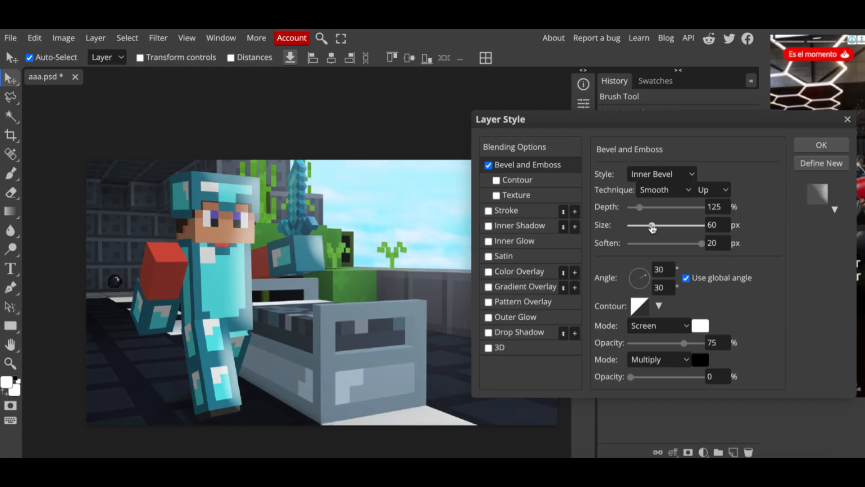
pyautogui.click(634, 208)
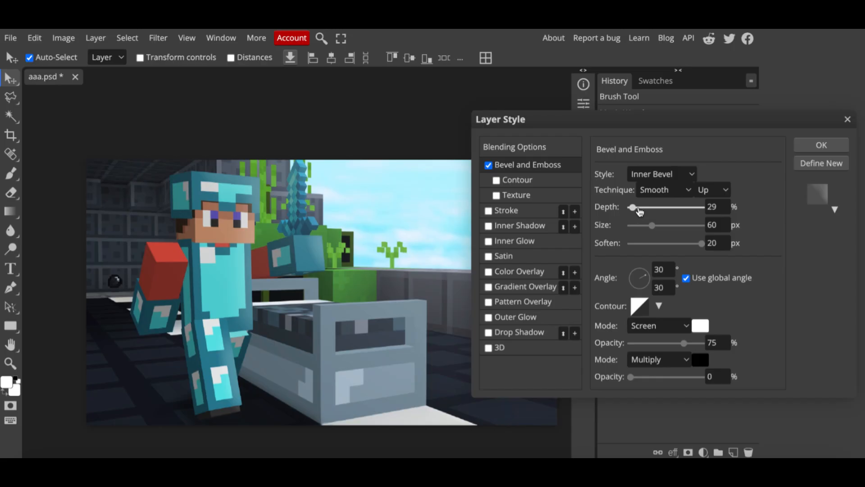
pyautogui.click(638, 208)
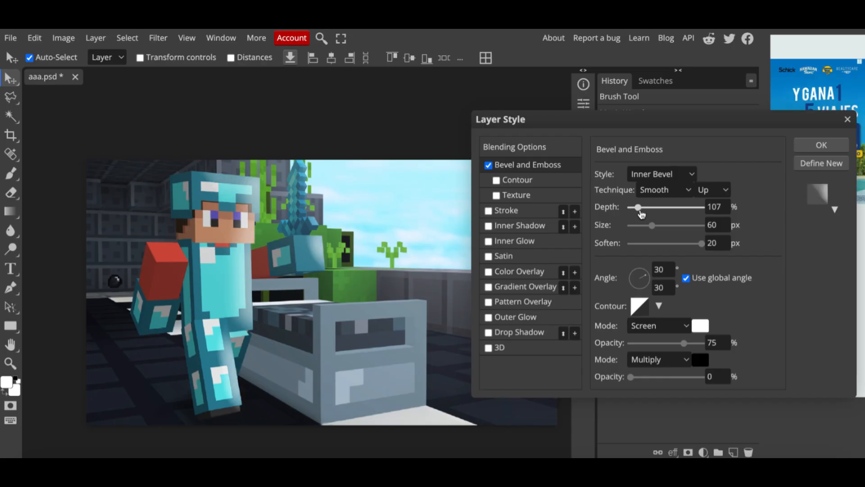
pyautogui.click(665, 227)
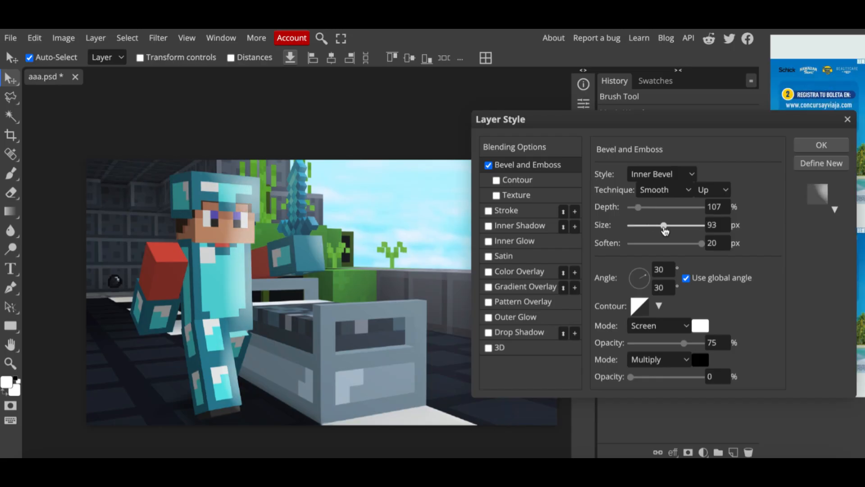
pyautogui.moveTo(664, 226); pyautogui.dragTo(656, 226)
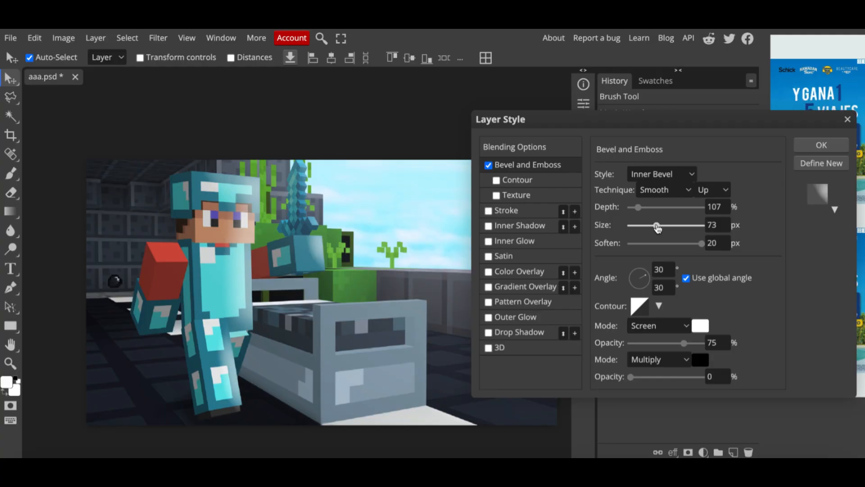
# - Lower the bevel's Screen highlight opacity to 40% and apply the layer style
pyautogui.click(659, 343)
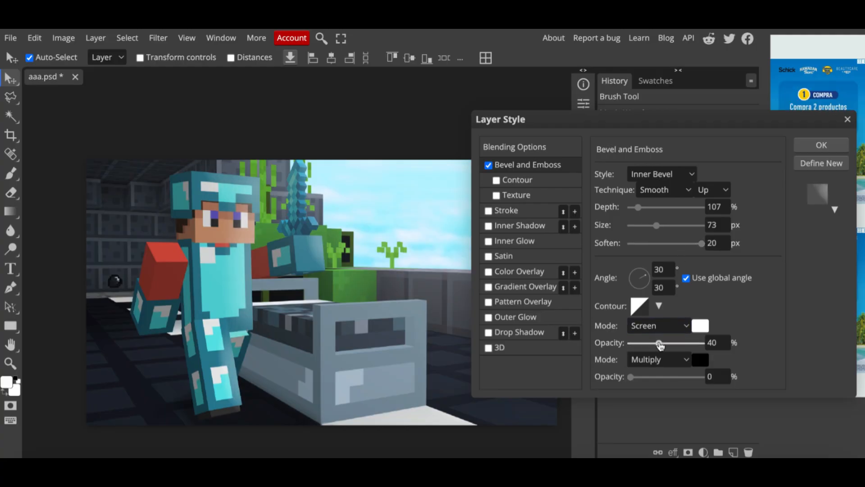
pyautogui.click(609, 362)
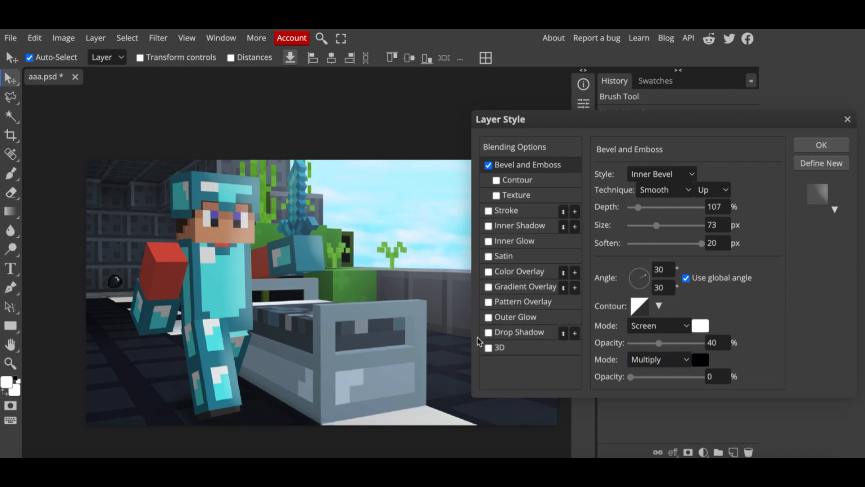
pyautogui.click(821, 145)
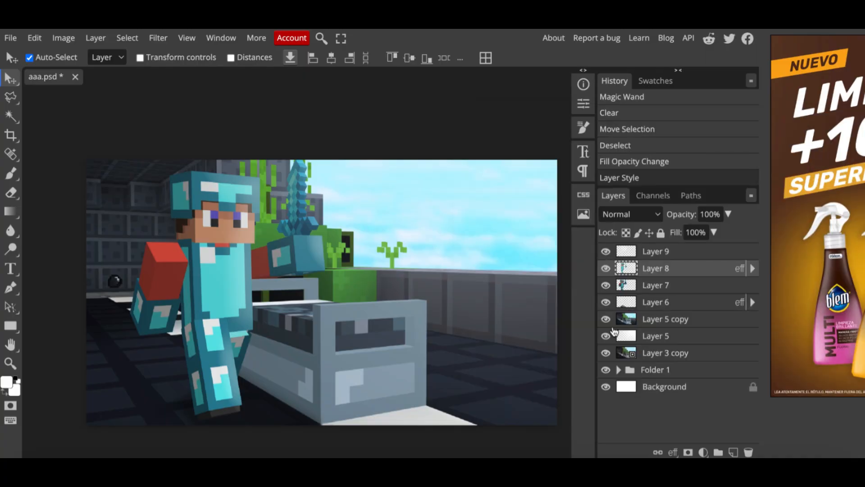
# - Open the blending options of Layer 7 and enable its Bevel and Emboss effect
pyautogui.click(643, 287)
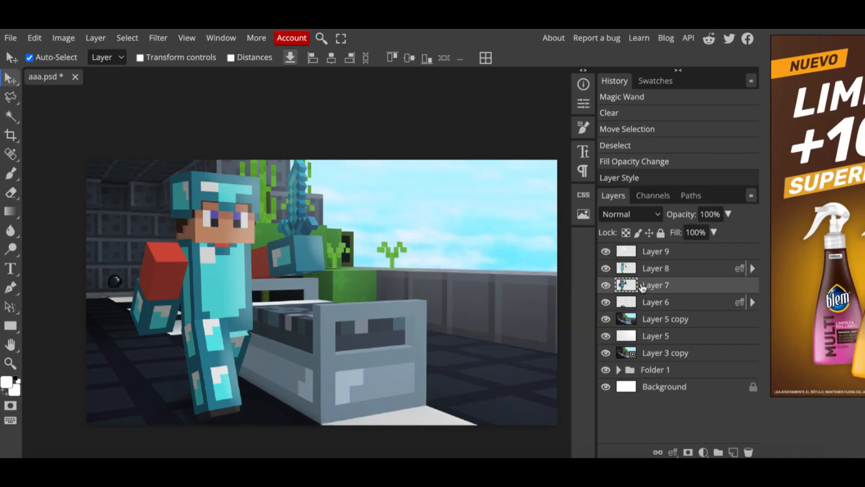
pyautogui.rightClick(667, 288)
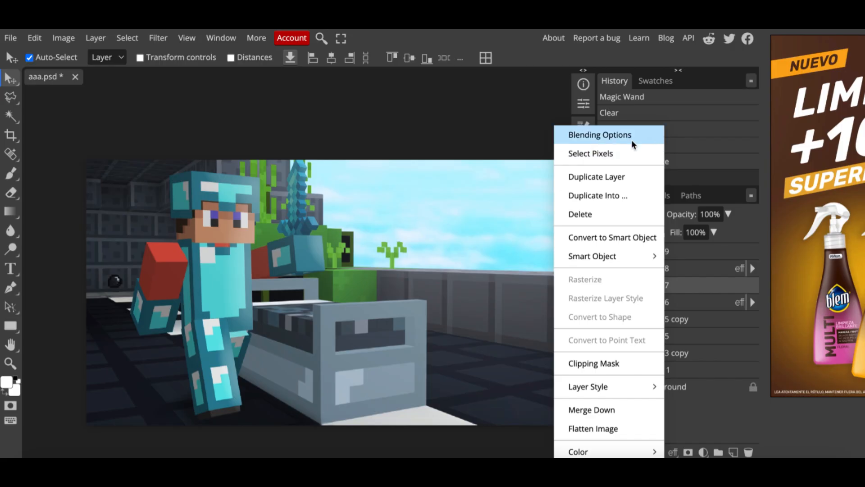
pyautogui.click(631, 140)
pyautogui.click(488, 164)
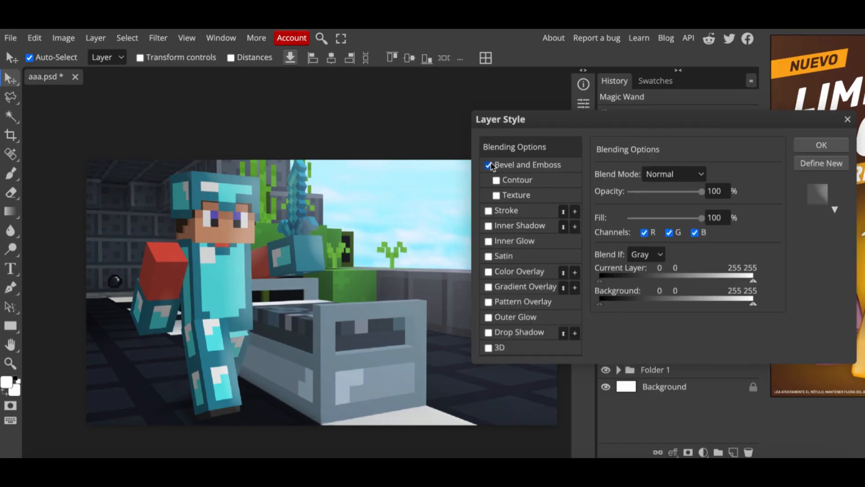
pyautogui.click(524, 166)
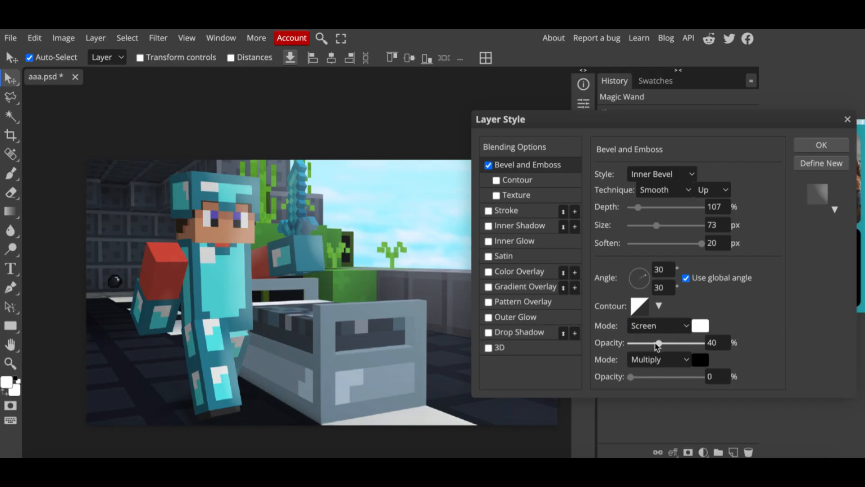
# - Set Layer 7's bevel highlight opacity to 0% and its Multiply shadow opacity to 36%, then apply
pyautogui.moveTo(658, 343); pyautogui.dragTo(655, 343)
pyautogui.click(630, 343)
pyautogui.moveTo(631, 377); pyautogui.dragTo(657, 377)
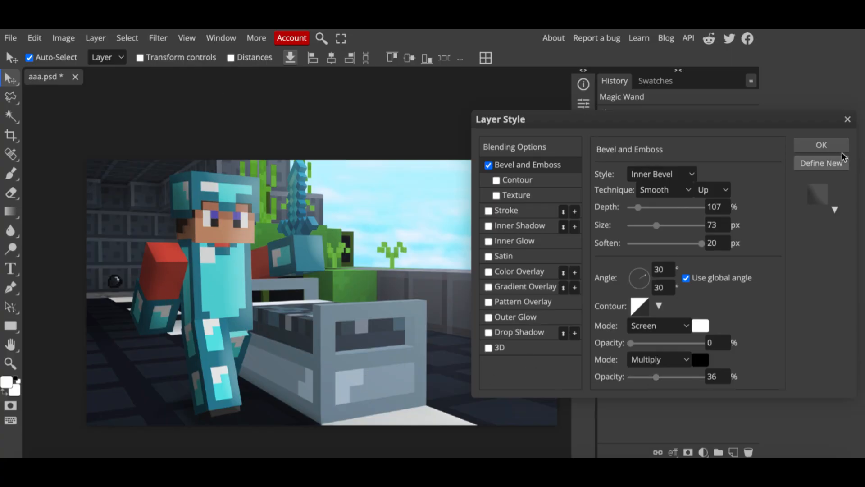
pyautogui.click(810, 144)
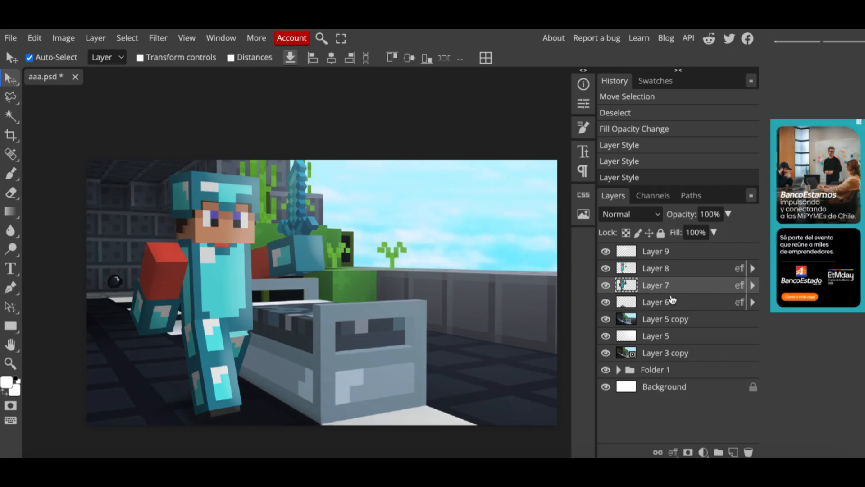
# - Duplicate Layer 7, move the copy beneath the original and flip the copy horizontally
pyautogui.hotkey('ctrl', 'j')
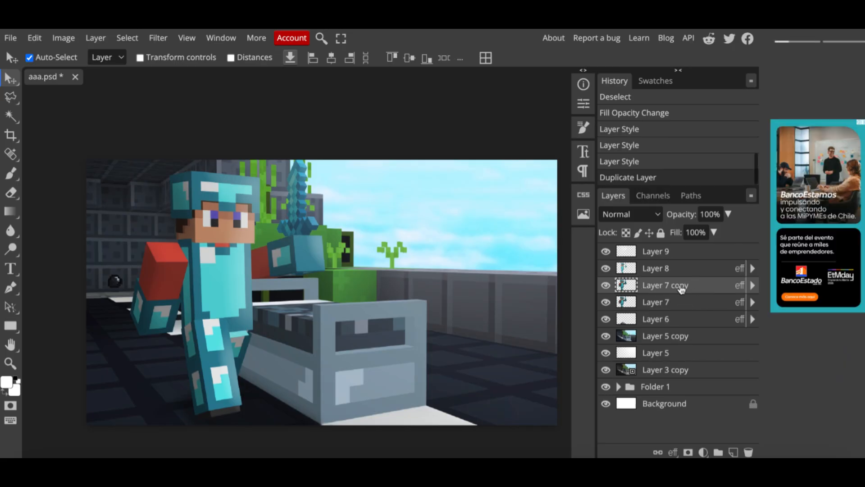
pyautogui.moveTo(678, 285); pyautogui.dragTo(678, 307)
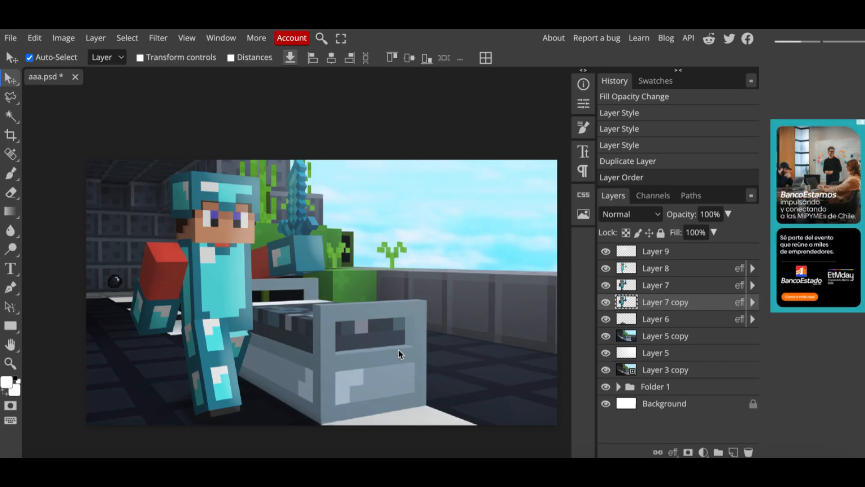
pyautogui.click(39, 36)
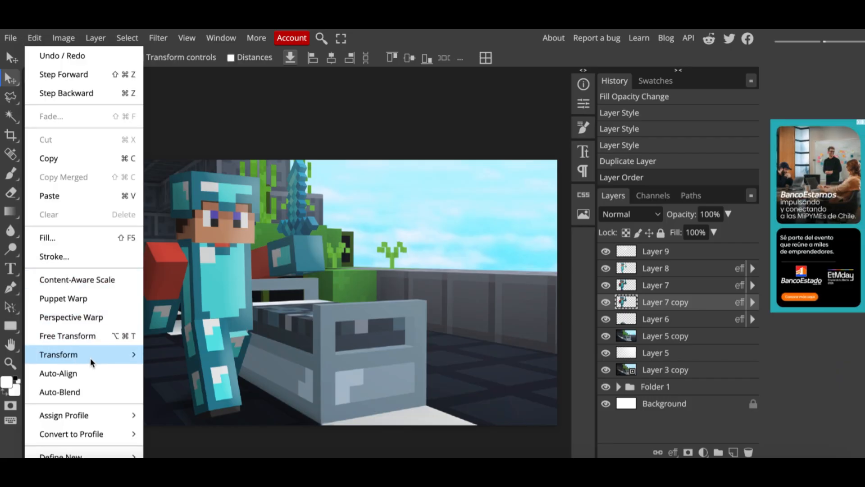
pyautogui.moveTo(90, 358)
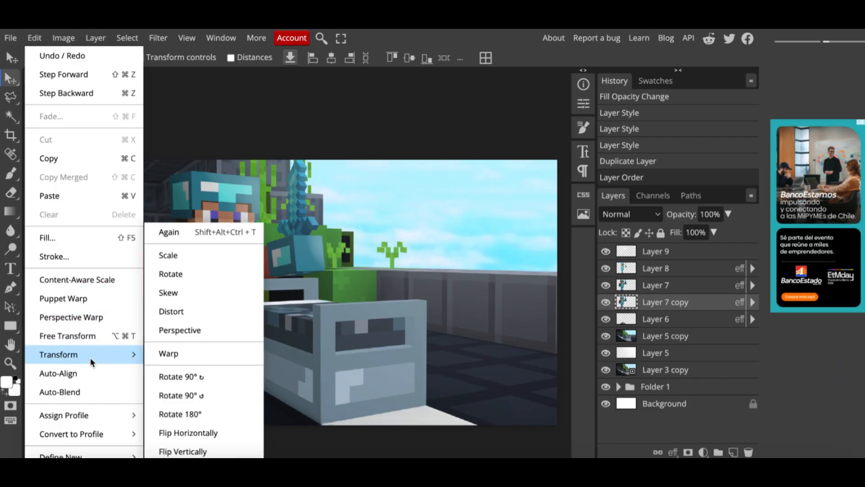
pyautogui.click(205, 436)
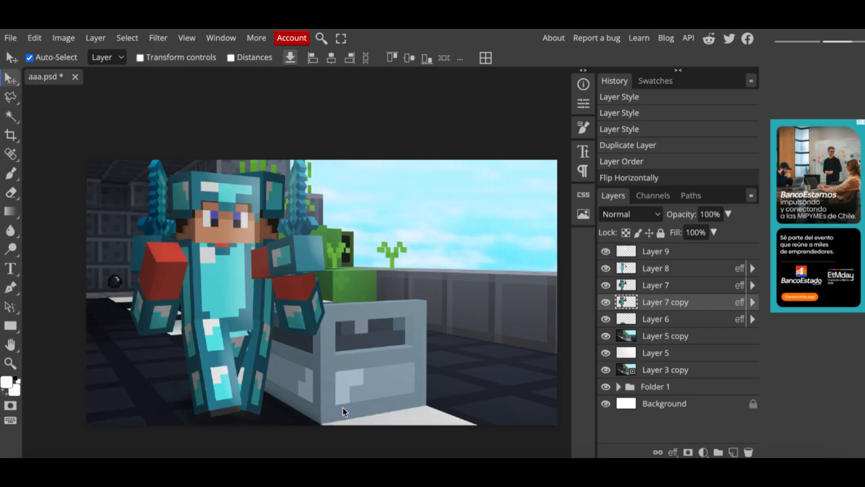
# - Add a black Color Overlay to Layer 7 copy through its blending options
pyautogui.rightClick(676, 303)
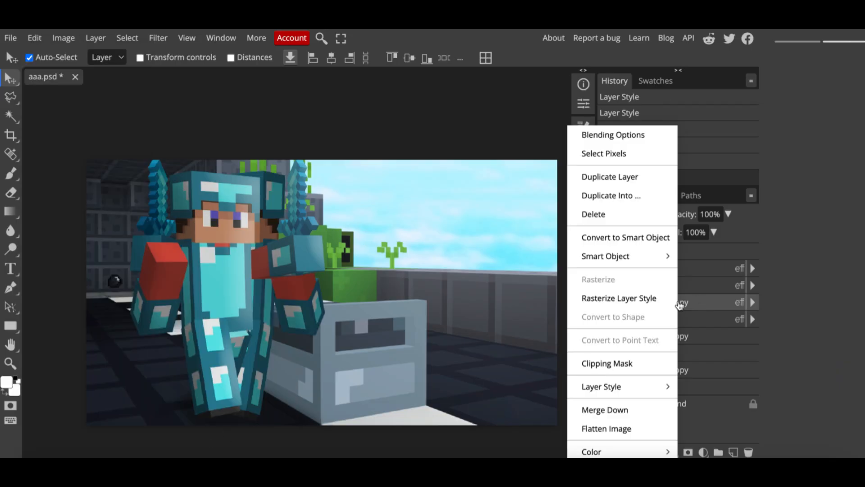
pyautogui.click(638, 140)
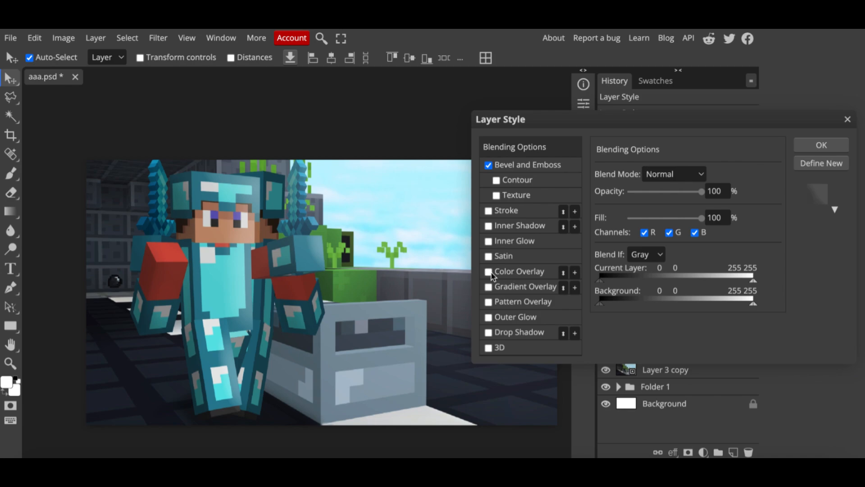
pyautogui.click(489, 272)
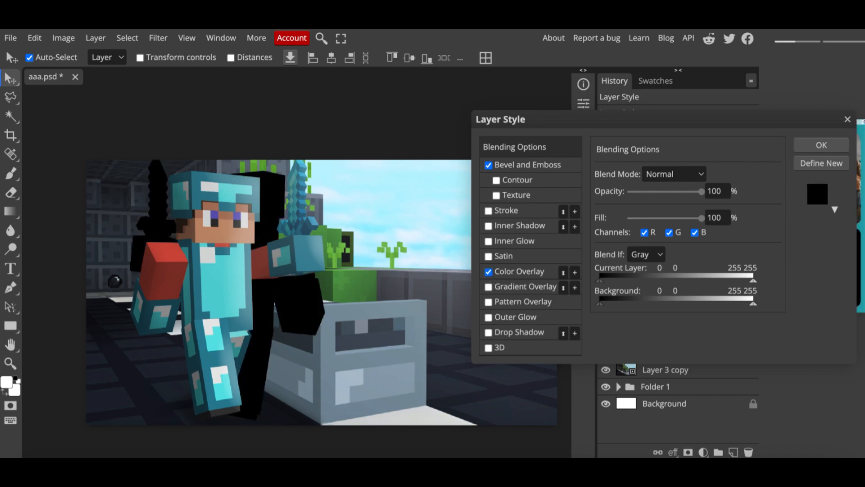
pyautogui.click(821, 145)
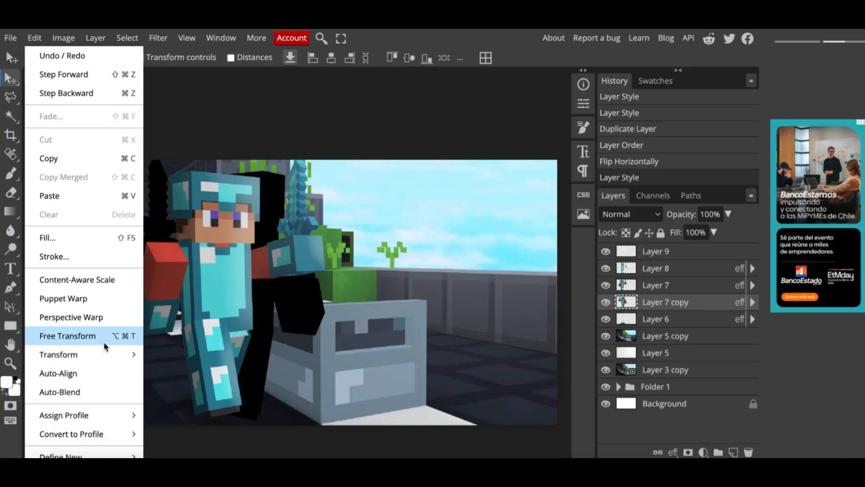
# - Free-transform the black copy into a cast shadow on the floor and convert it to a Smart Object
pyautogui.click(97, 334)
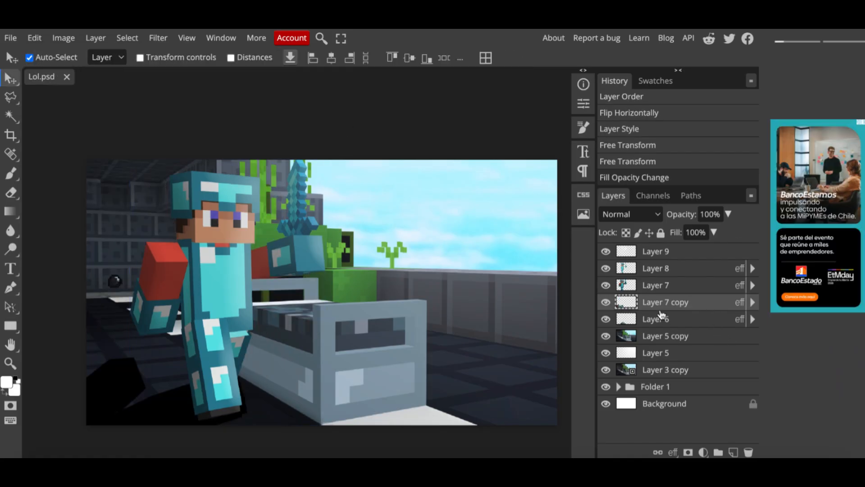
pyautogui.rightClick(689, 301)
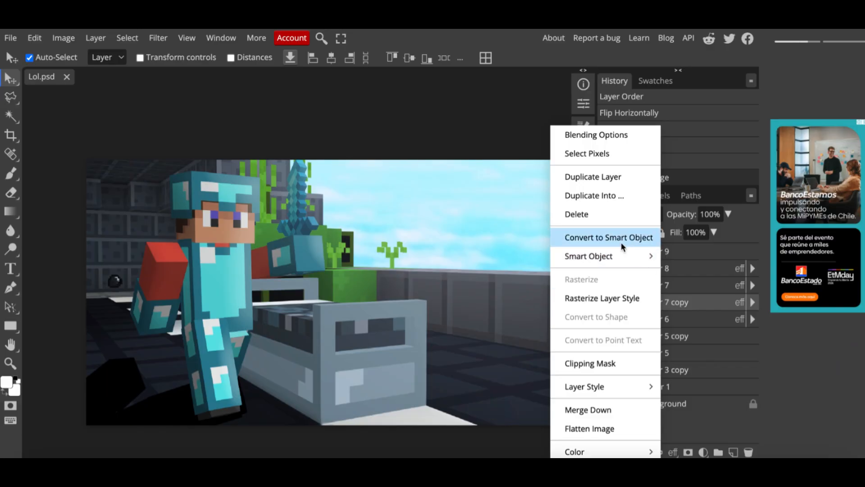
pyautogui.click(621, 242)
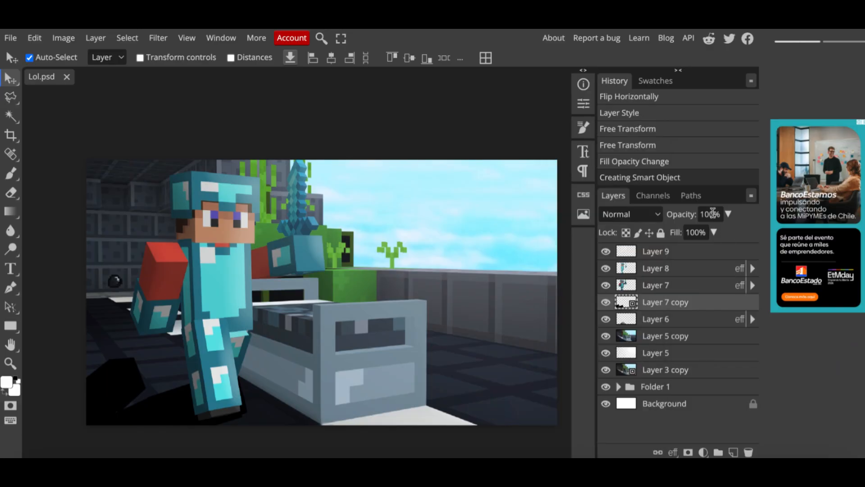
# - Set the shadow layer's fill to 56% and apply a 7.2 px Gaussian Blur to it
pyautogui.click(714, 232)
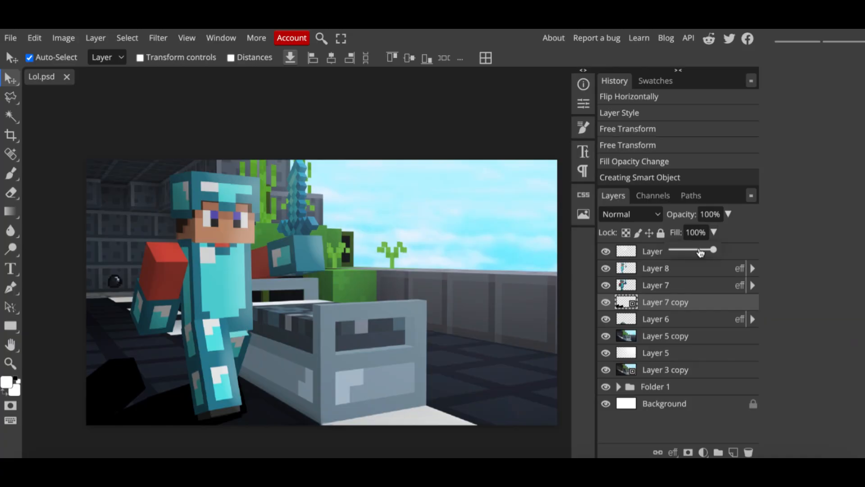
pyautogui.moveTo(700, 252); pyautogui.dragTo(697, 252)
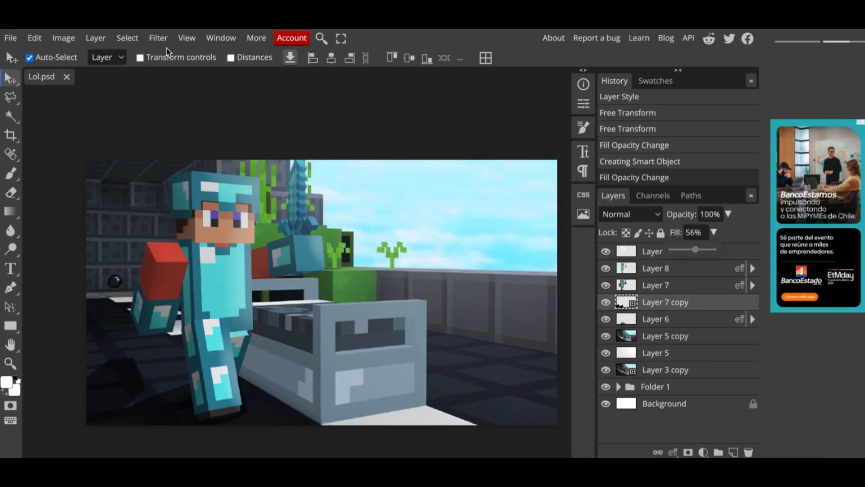
pyautogui.click(158, 38)
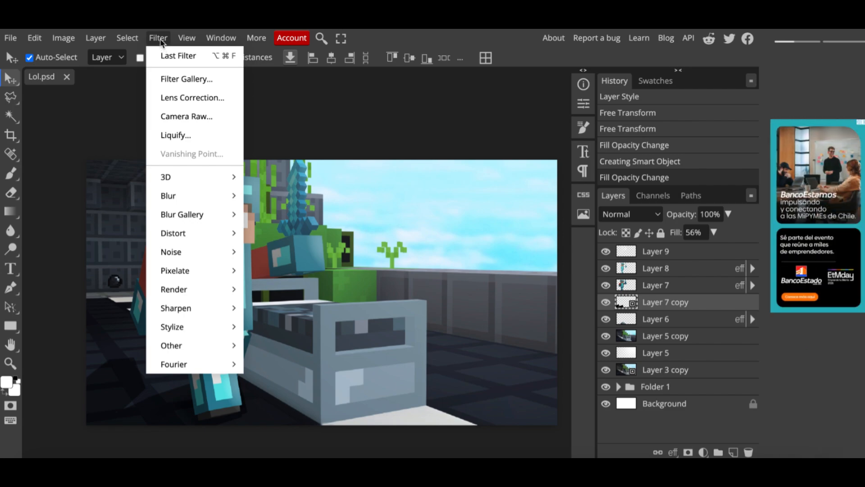
pyautogui.moveTo(202, 199)
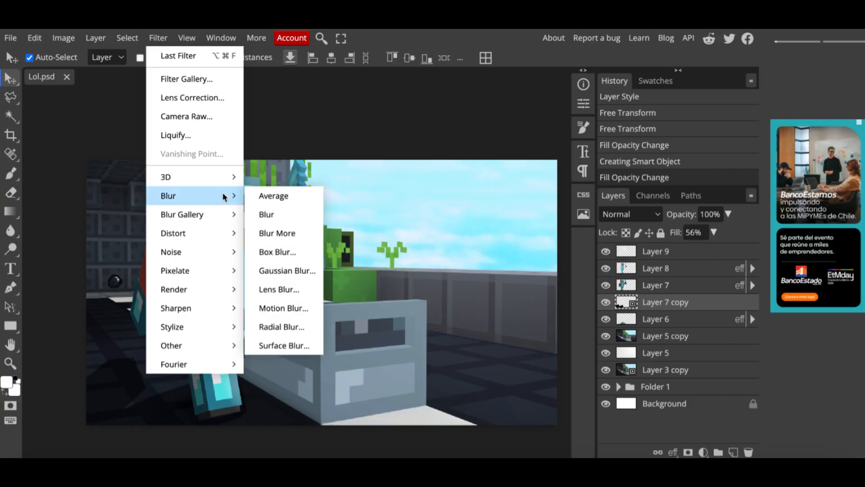
pyautogui.click(283, 271)
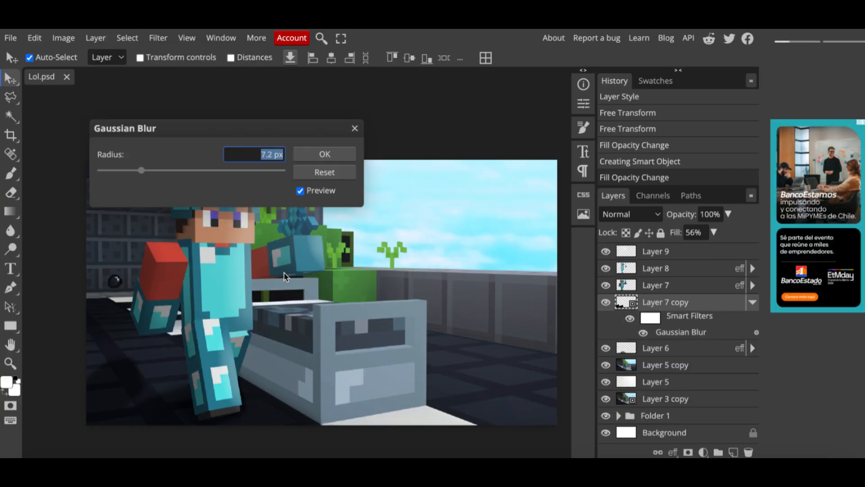
pyautogui.click(327, 155)
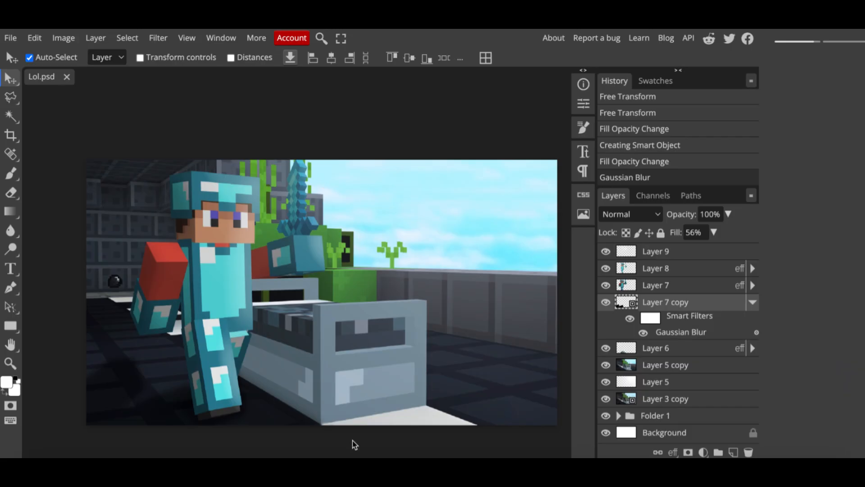
# - Select the layers from Layer 9 down to Layer 7 copy and duplicate them
pyautogui.click(667, 254)
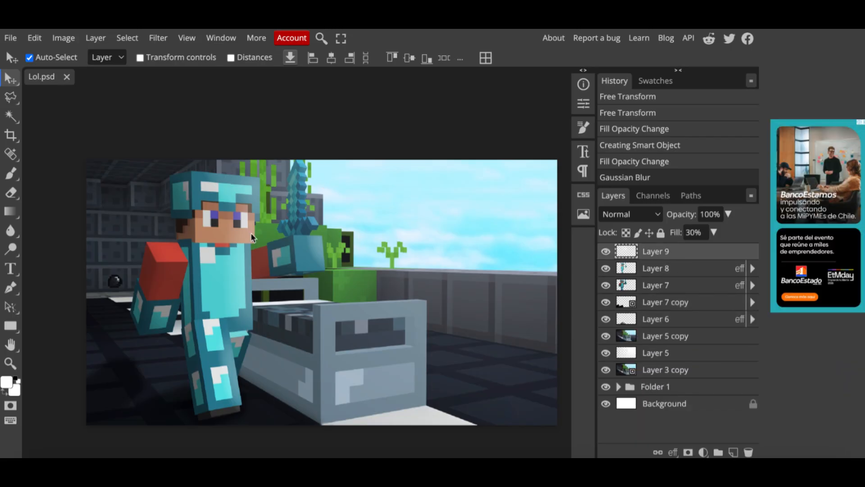
pyautogui.click(667, 302)
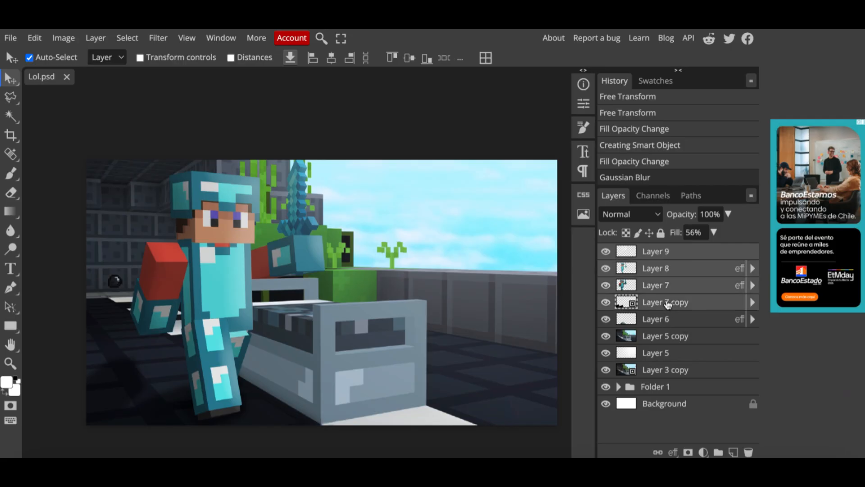
pyautogui.hotkey('ctrl', 'j')
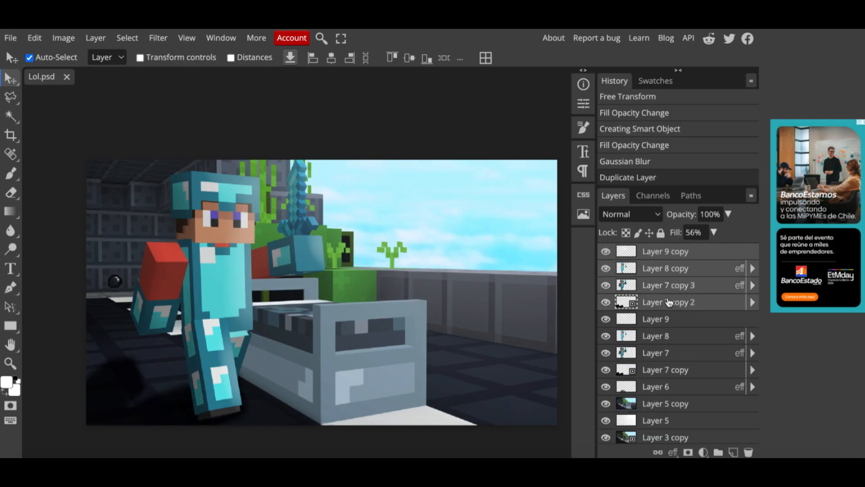
# - Convert the duplicated layer group into a single Smart Object
pyautogui.rightClick(678, 287)
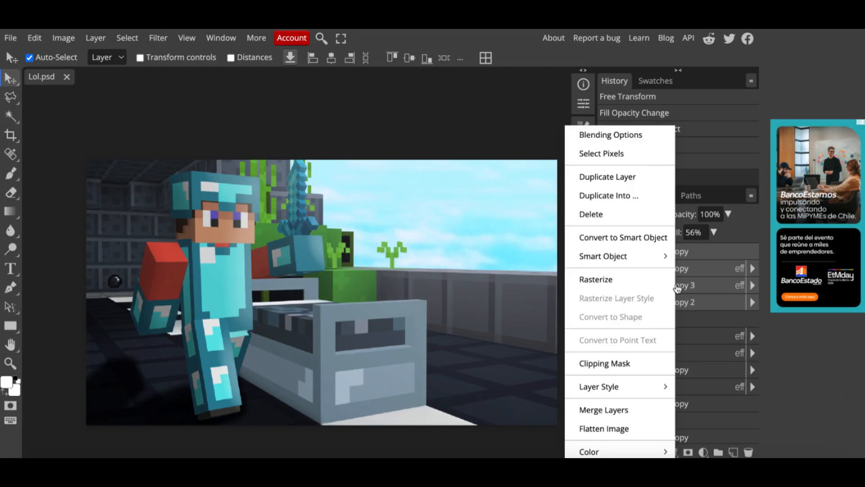
pyautogui.moveTo(667, 256)
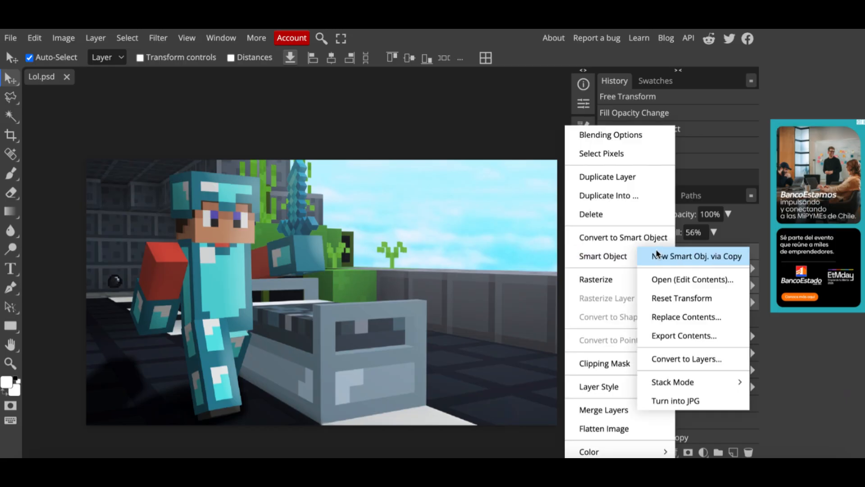
pyautogui.click(632, 238)
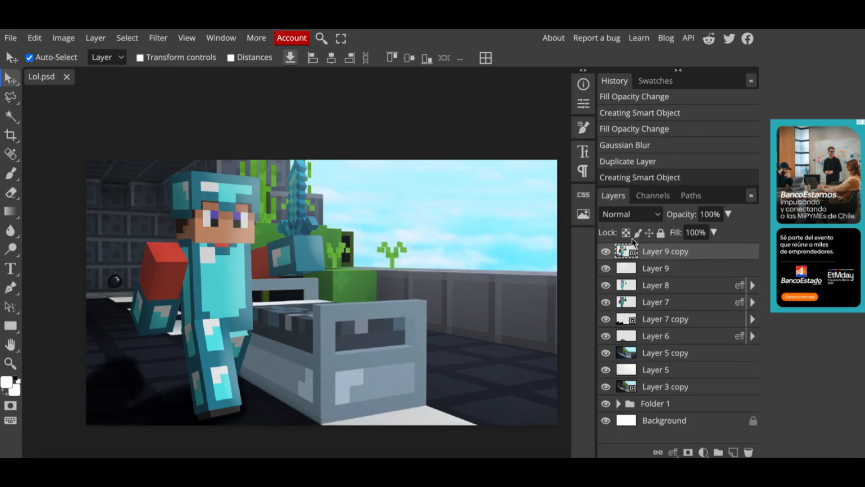
# - Open the Camera Raw filter on the Smart Object and raise its contrast to 28
pyautogui.click(158, 39)
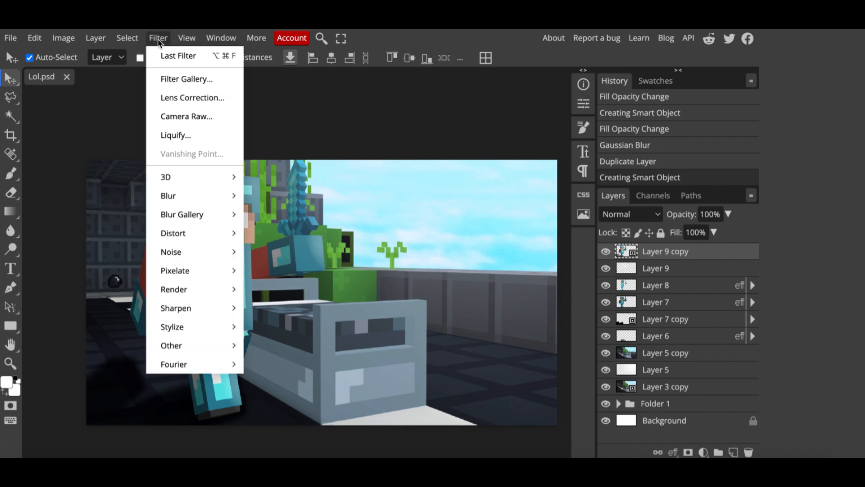
pyautogui.click(195, 120)
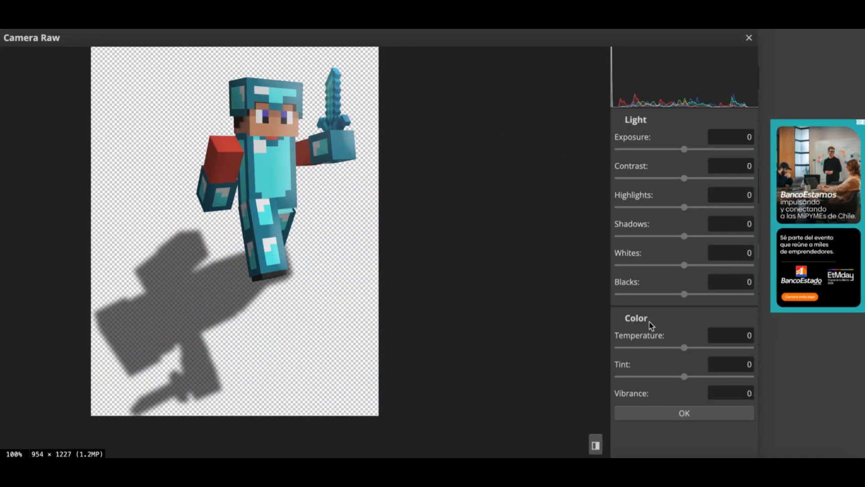
pyautogui.scroll(-6, 697, 299)
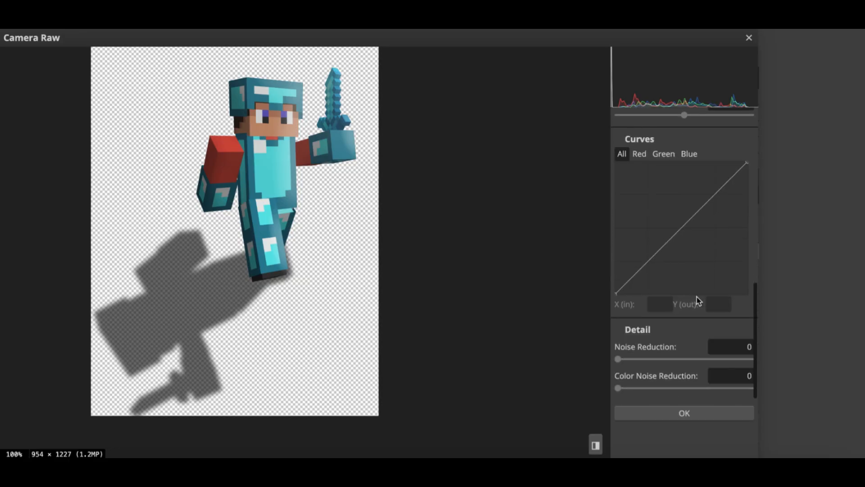
pyautogui.scroll(6, 697, 299)
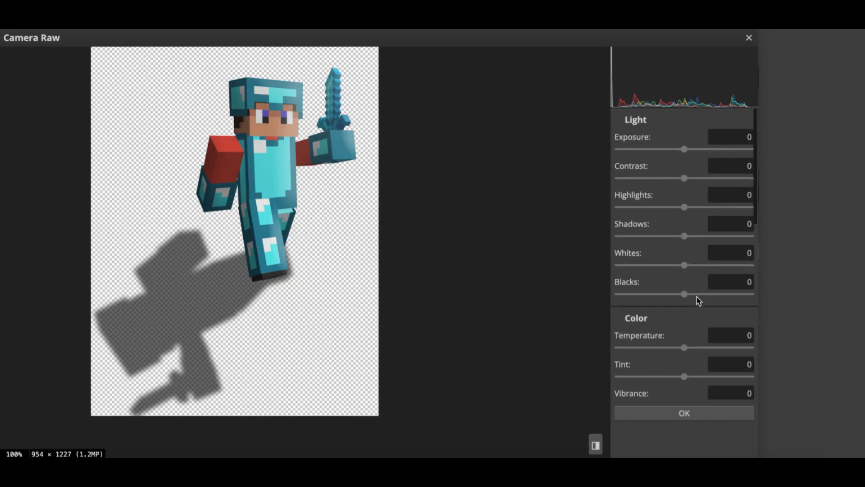
pyautogui.click(689, 150)
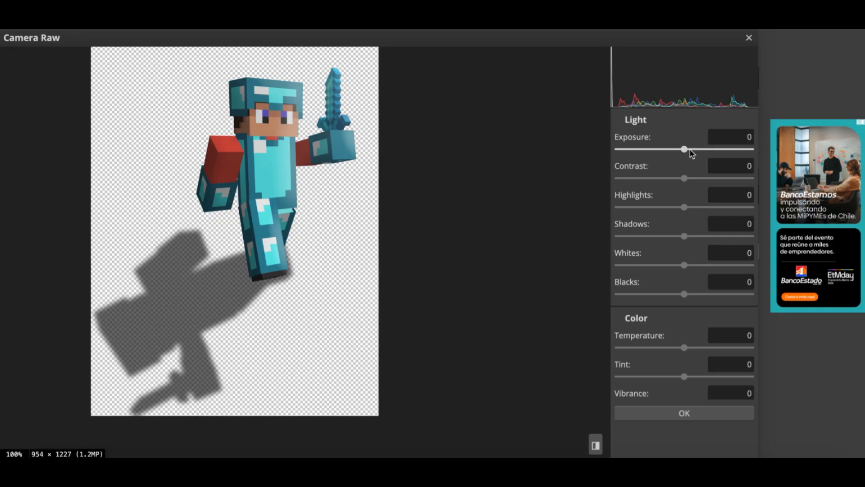
pyautogui.click(696, 179)
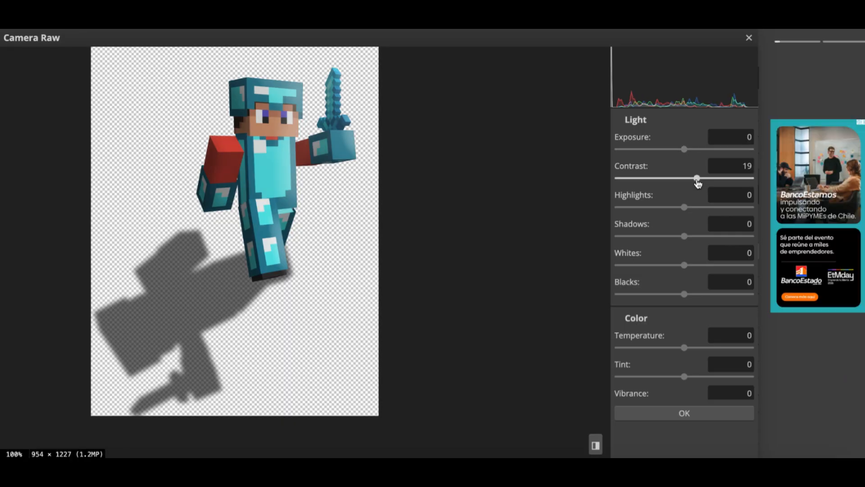
pyautogui.click(703, 179)
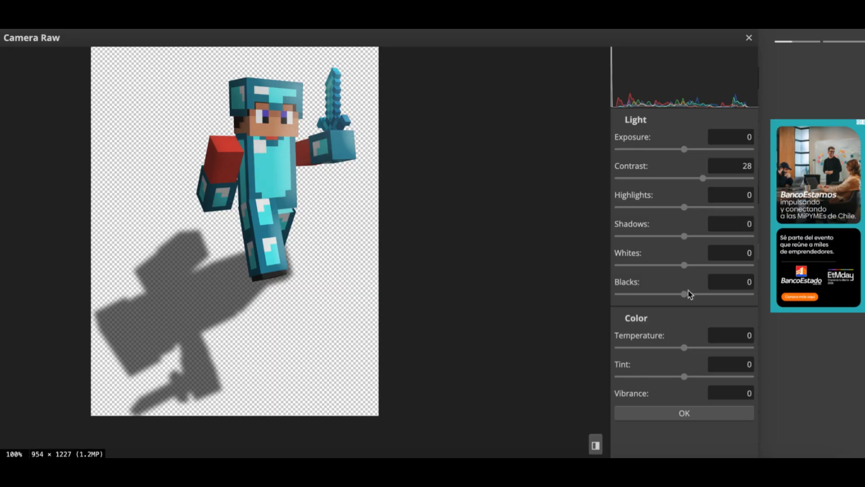
# - Set the Camera Raw temperature to -4 and saturation to 34 and apply the filter
pyautogui.scroll(-3, 662, 261)
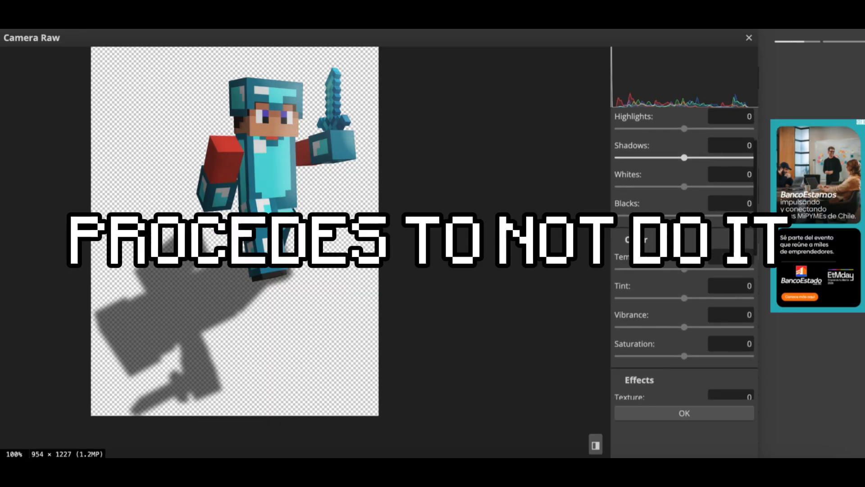
pyautogui.click(678, 249)
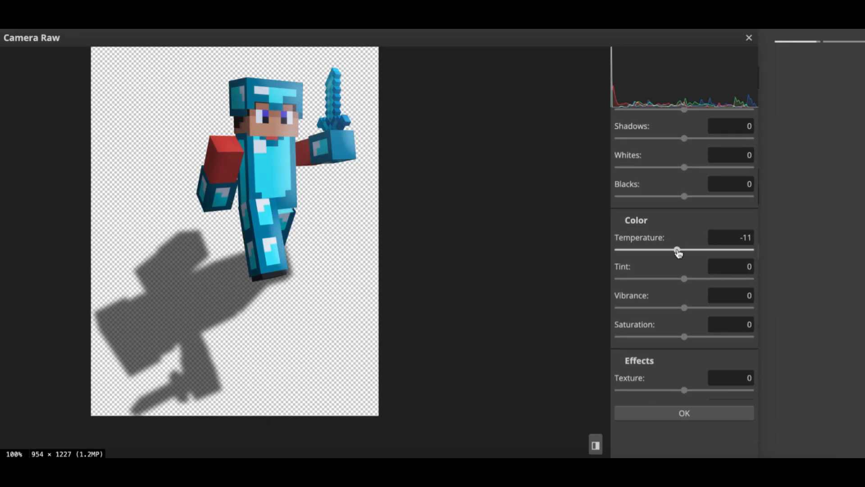
pyautogui.click(682, 250)
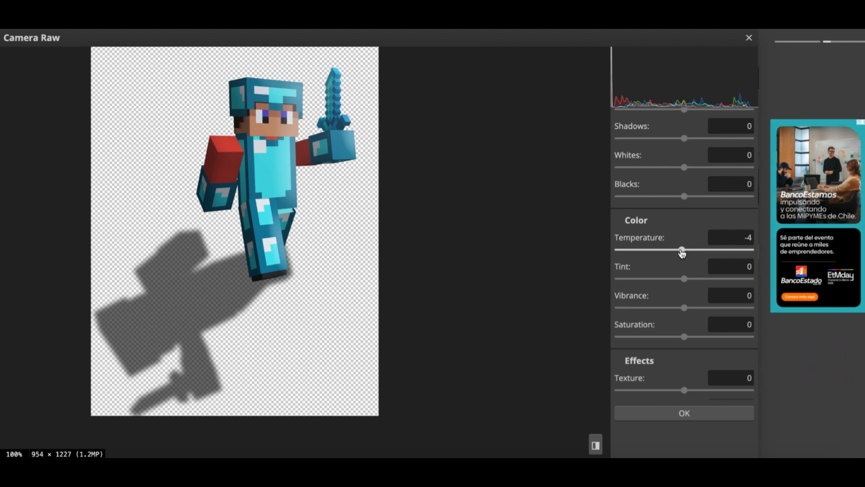
pyautogui.moveTo(685, 336); pyautogui.dragTo(708, 338)
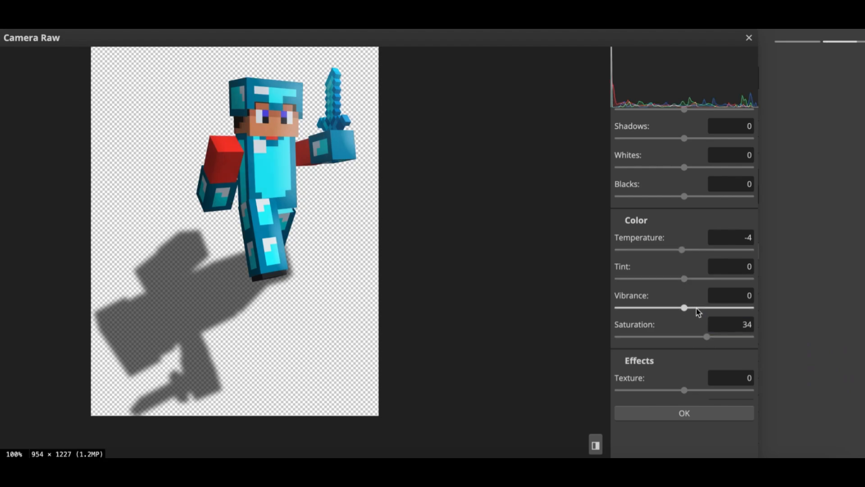
pyautogui.click(693, 307)
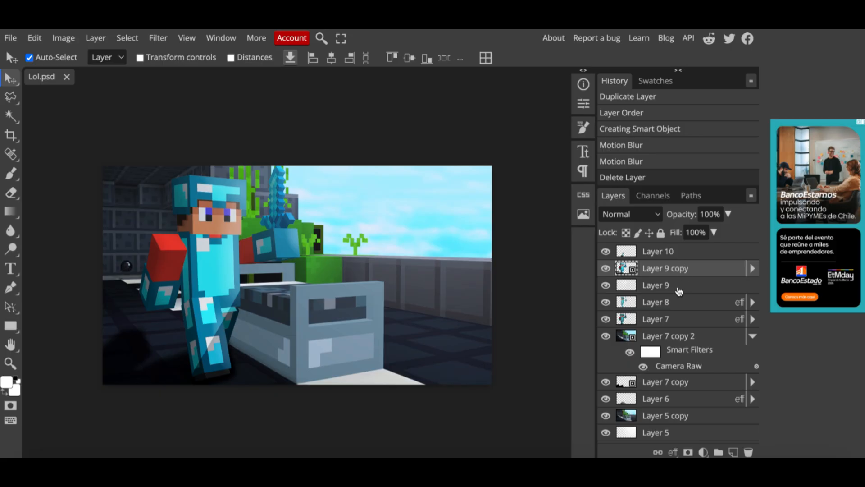
# - Duplicate Layer 9 copy, place the copy beneath it, and convert the copy to a Smart Object
pyautogui.hotkey('ctrl', 'j')
pyautogui.moveTo(671, 271); pyautogui.dragTo(671, 298)
pyautogui.rightClick(678, 285)
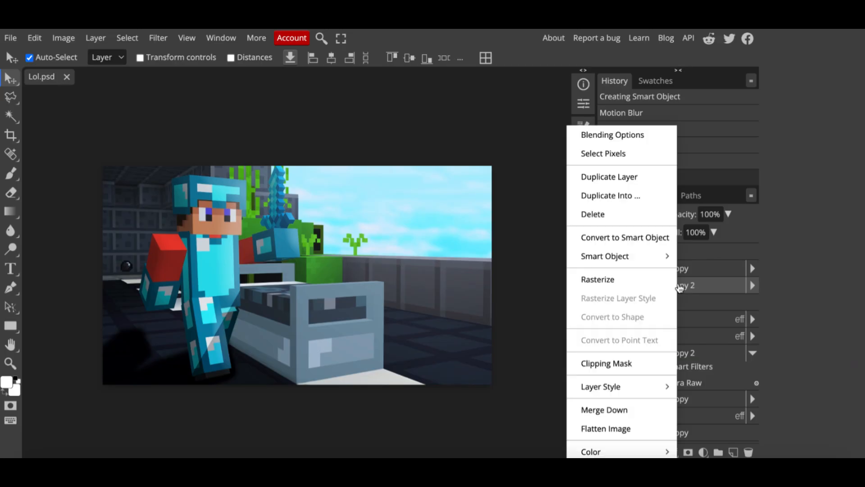
pyautogui.click(645, 237)
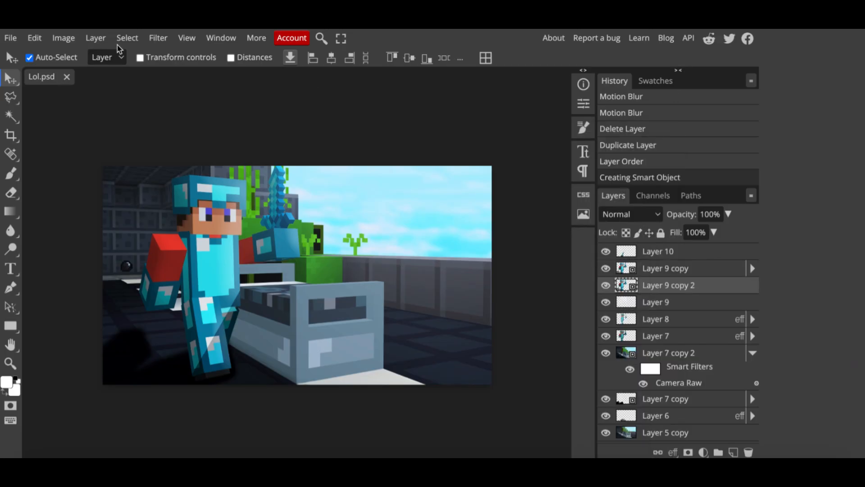
# - Apply a Motion Blur with angle 0 and distance 68 px to Layer 9 copy 2
pyautogui.click(160, 39)
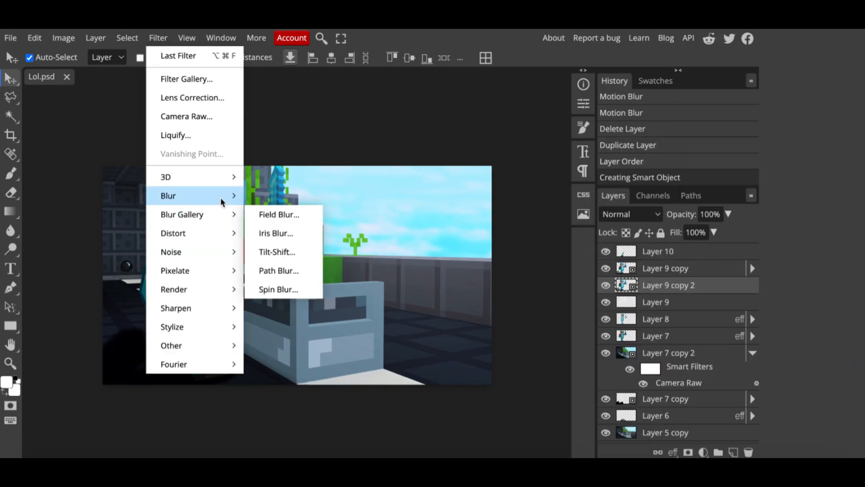
pyautogui.moveTo(223, 196)
pyautogui.click(285, 309)
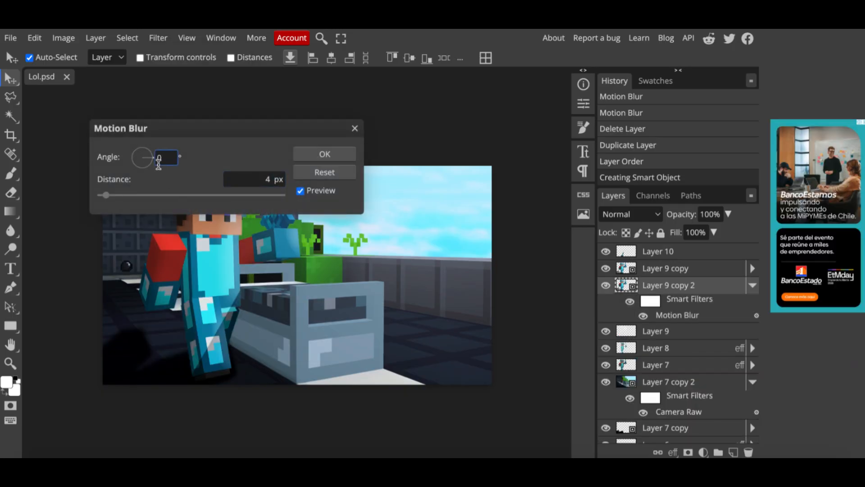
pyautogui.moveTo(190, 124); pyautogui.dragTo(504, 174)
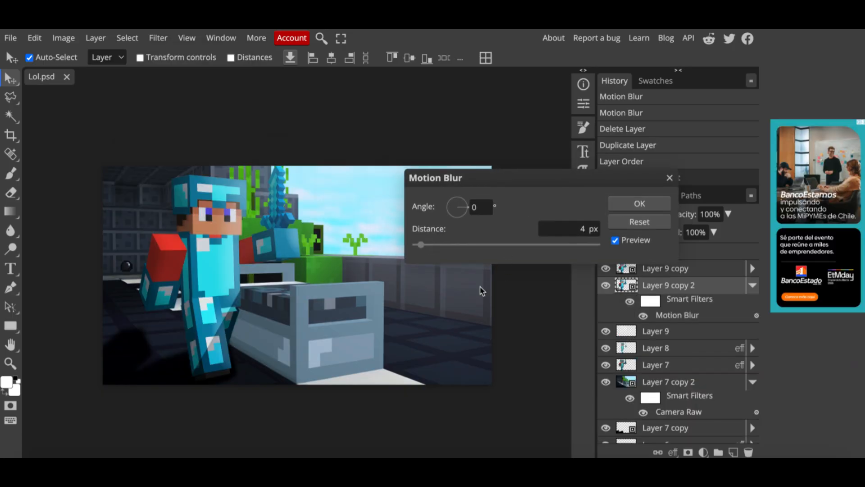
pyautogui.click(464, 245)
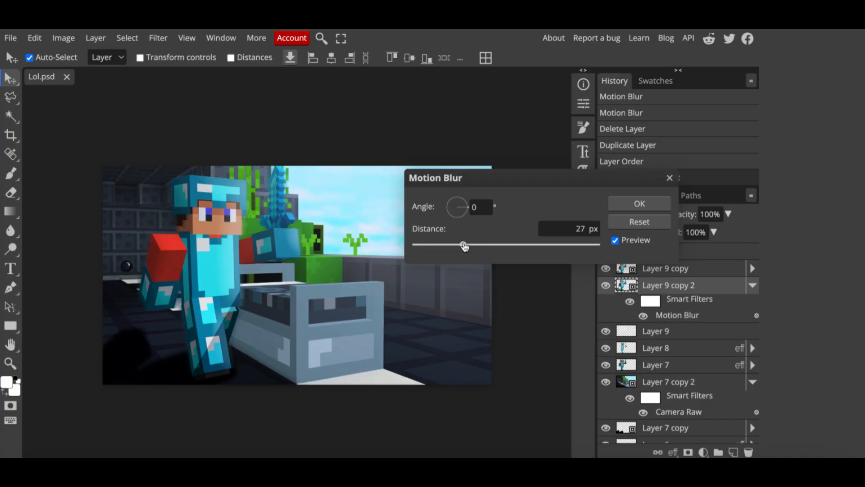
pyautogui.click(486, 245)
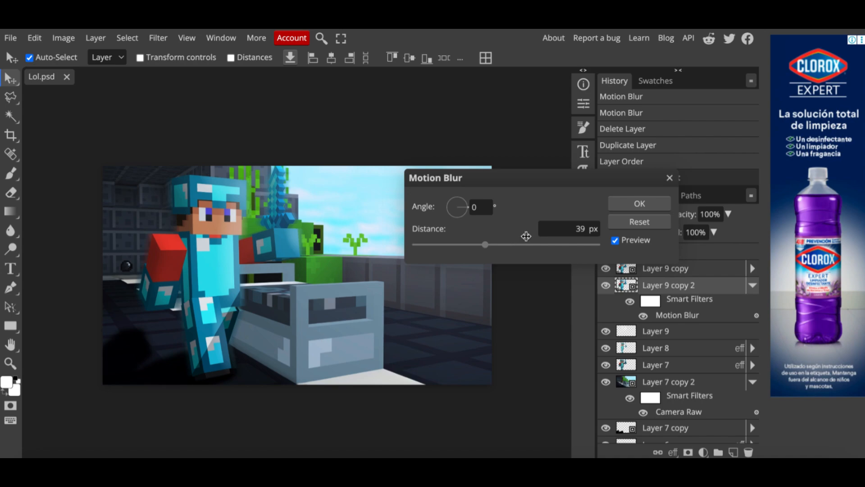
pyautogui.click(538, 245)
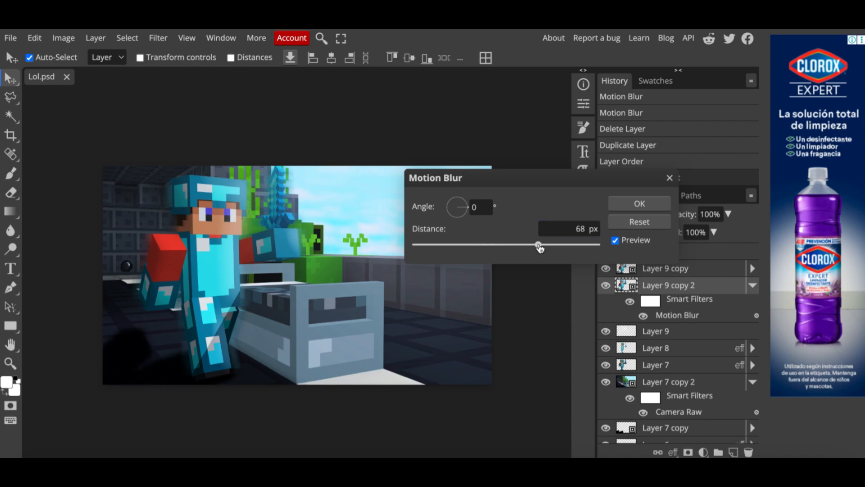
pyautogui.click(640, 205)
pyautogui.click(753, 285)
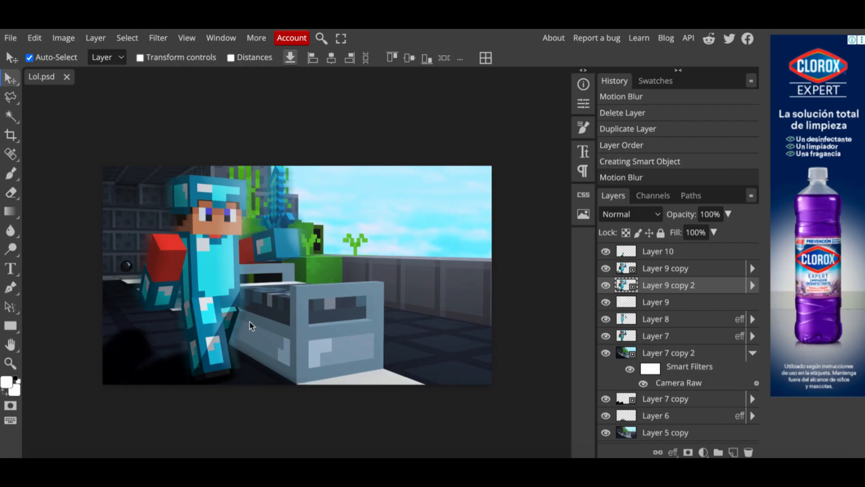
pyautogui.scroll(-1, 415, 193)
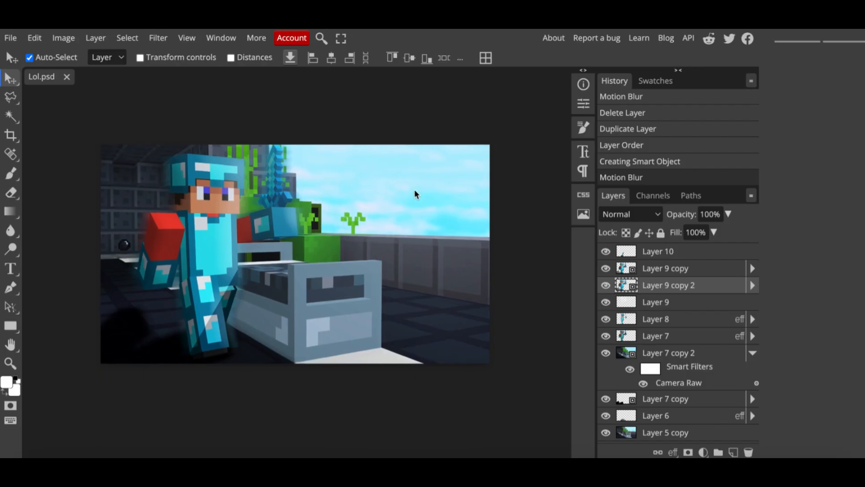